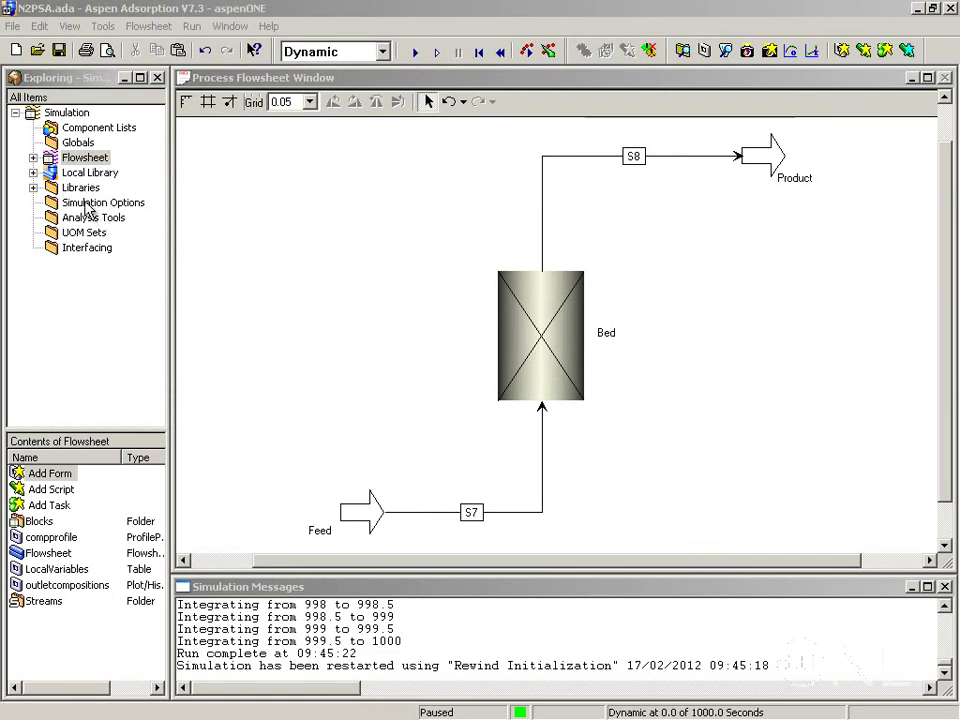
Step: From Adsim > Gas_Dynamic, insert a gas_valve named FeedValve above S7 and place a second valve near S8
{"action": "left_click", "coordinate": [34, 188]}
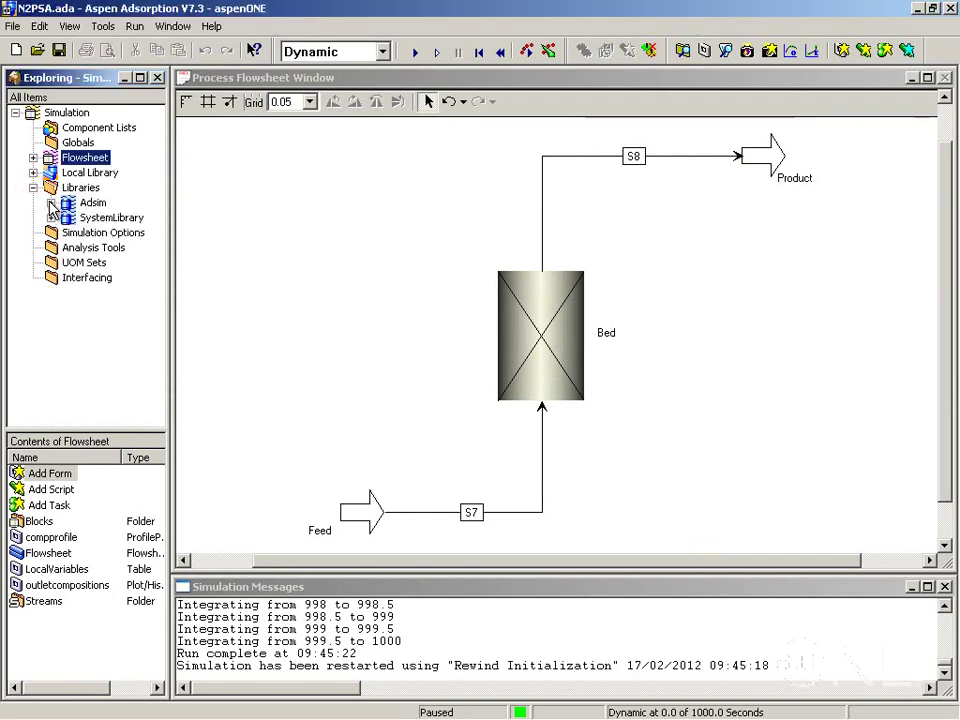
{"action": "left_click", "coordinate": [49, 203]}
{"action": "left_click", "coordinate": [68, 172]}
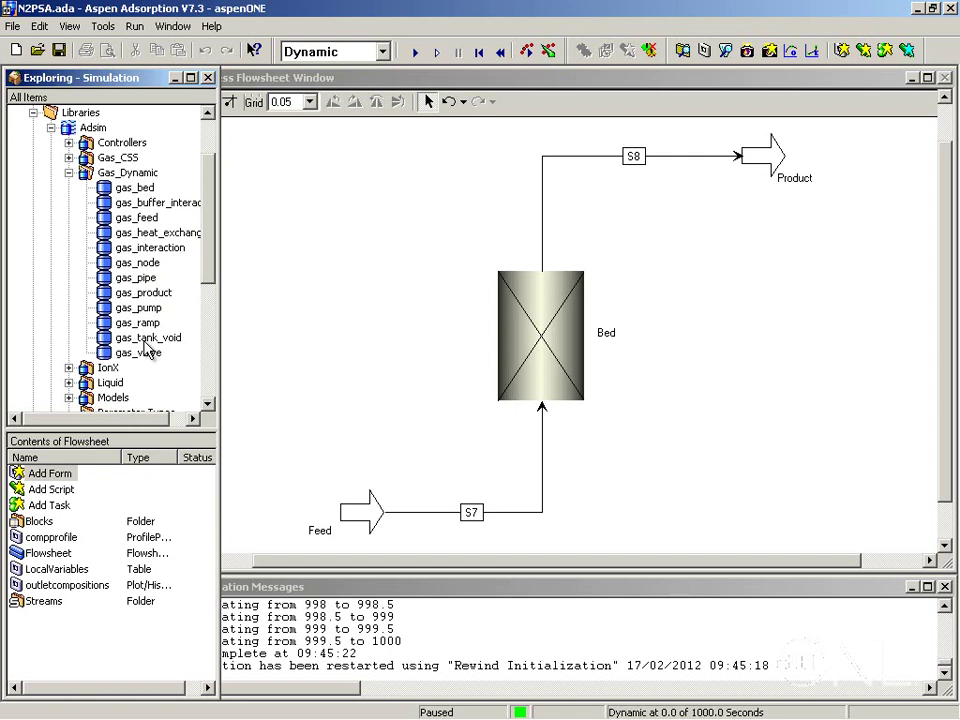
{"action": "left_click", "coordinate": [110, 356]}
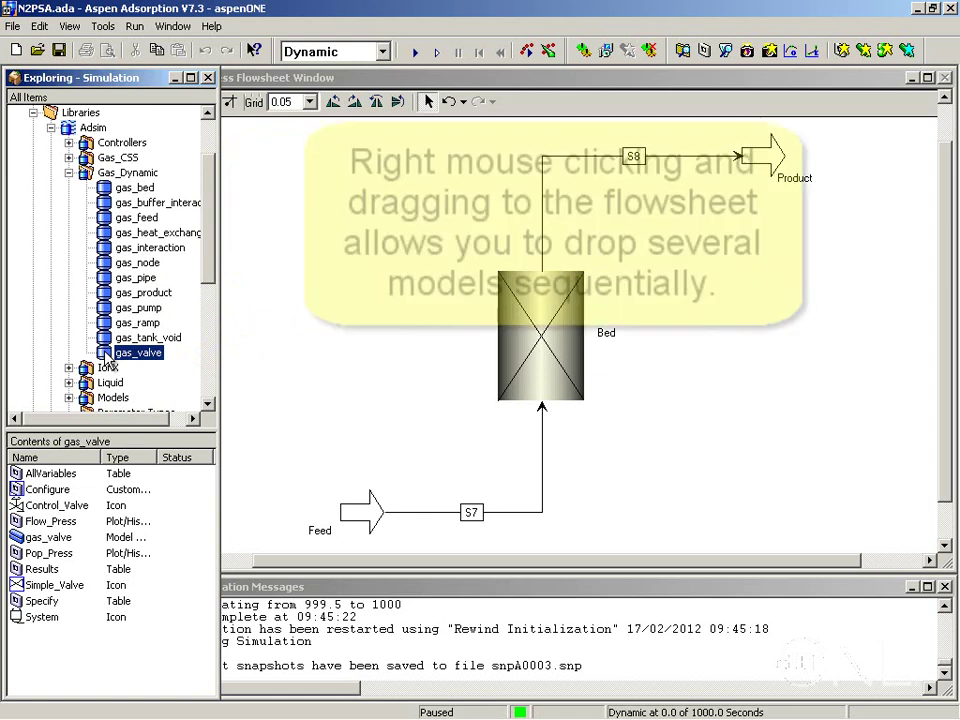
{"action": "left_click_drag", "start_coordinate": [107, 362], "coordinate": [408, 462]}
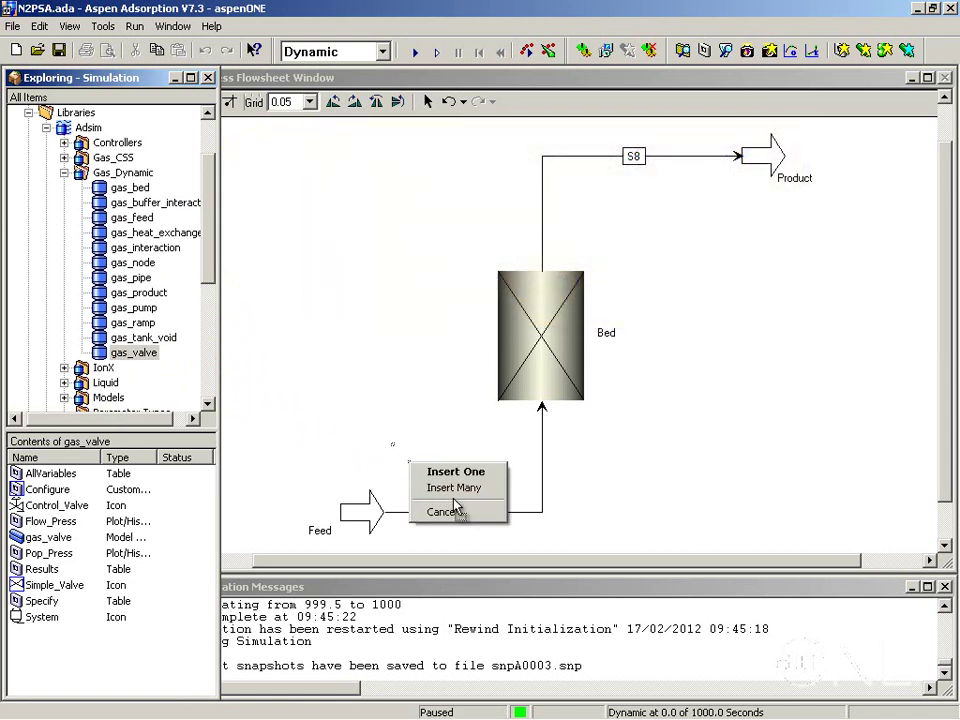
{"action": "left_click", "coordinate": [462, 488]}
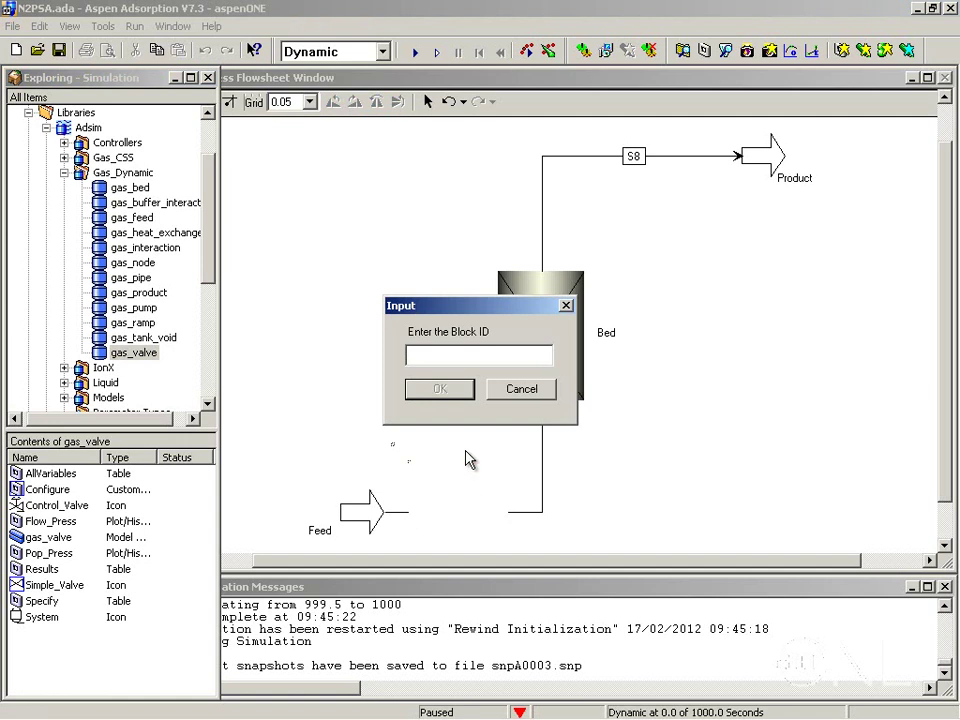
{"action": "type", "text": "FeedValve"}
{"action": "key", "text": "Return"}
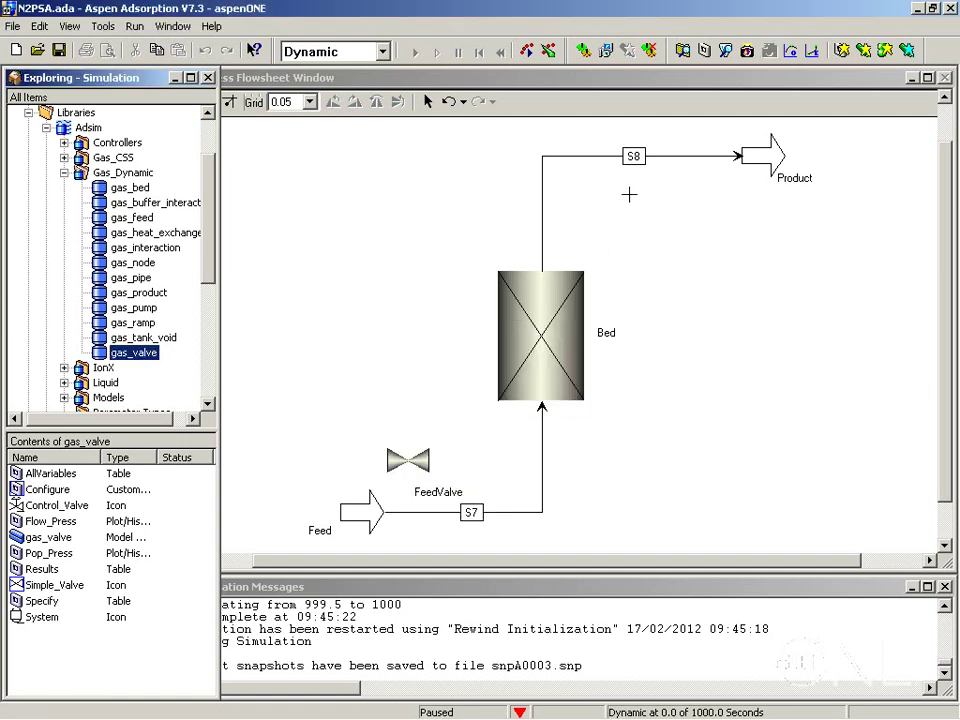
{"action": "left_click", "coordinate": [655, 188]}
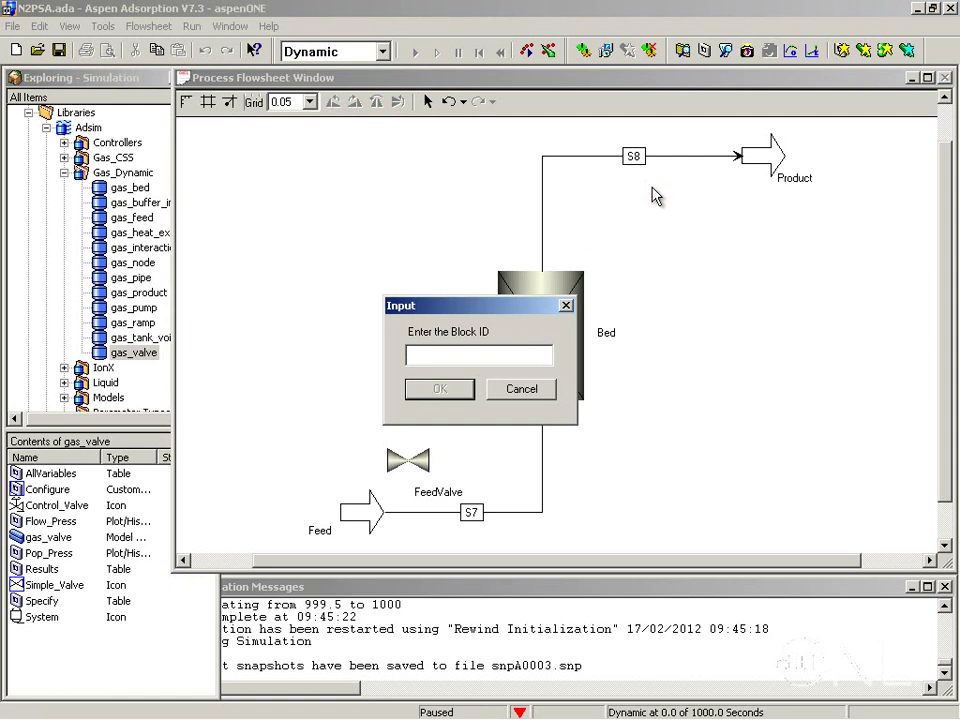
Step: Name the second valve ProductValve, then insert gas_tank_void blocks TD1 below and TD2 above the Bed
{"action": "type", "text": "ProductValve"}
{"action": "key", "text": "Return"}
{"action": "left_click", "coordinate": [150, 338]}
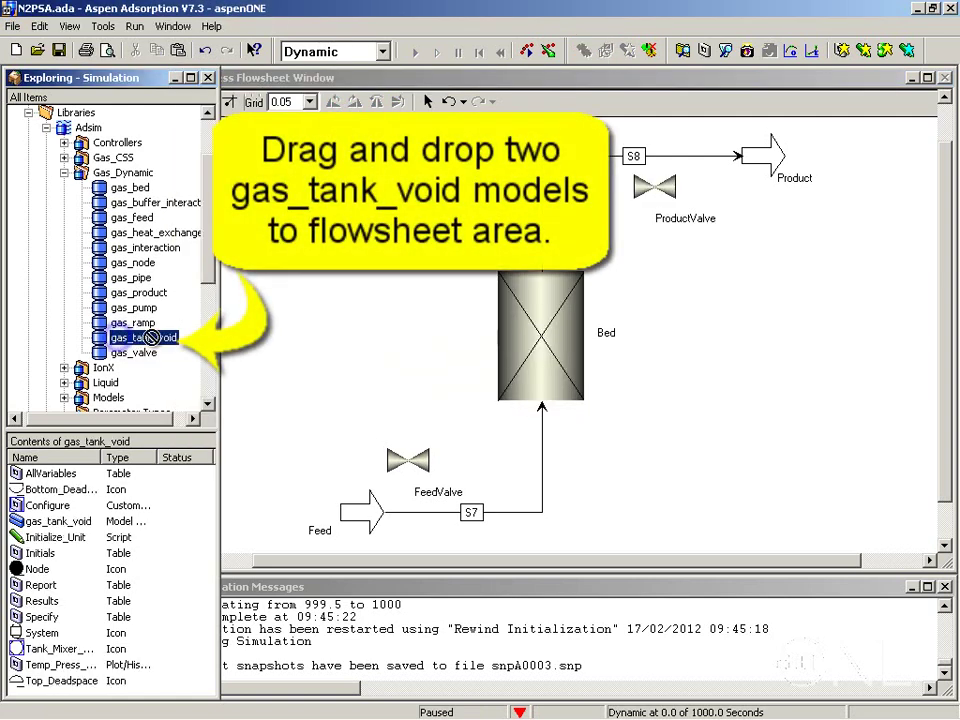
{"action": "left_click_drag", "start_coordinate": [150, 338], "coordinate": [568, 458]}
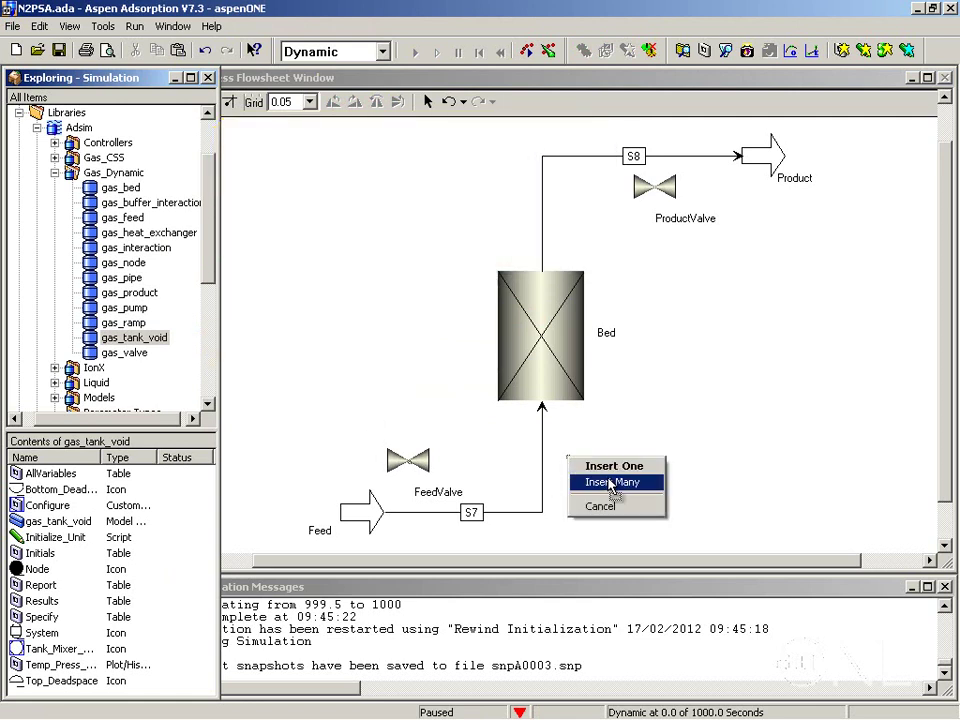
{"action": "left_click", "coordinate": [603, 481]}
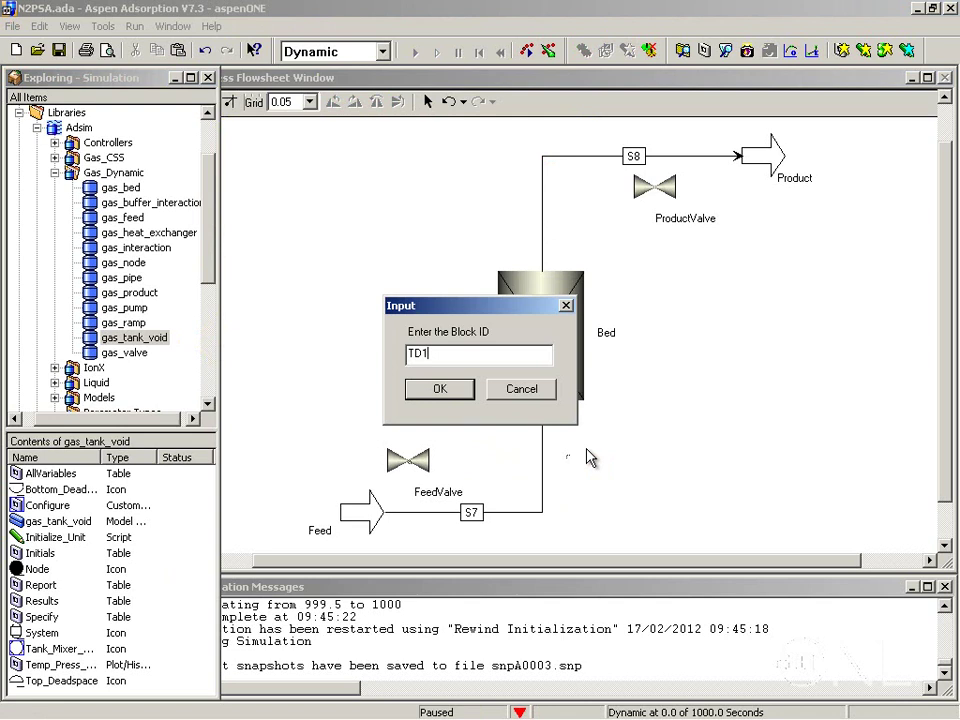
{"action": "key", "text": "Return"}
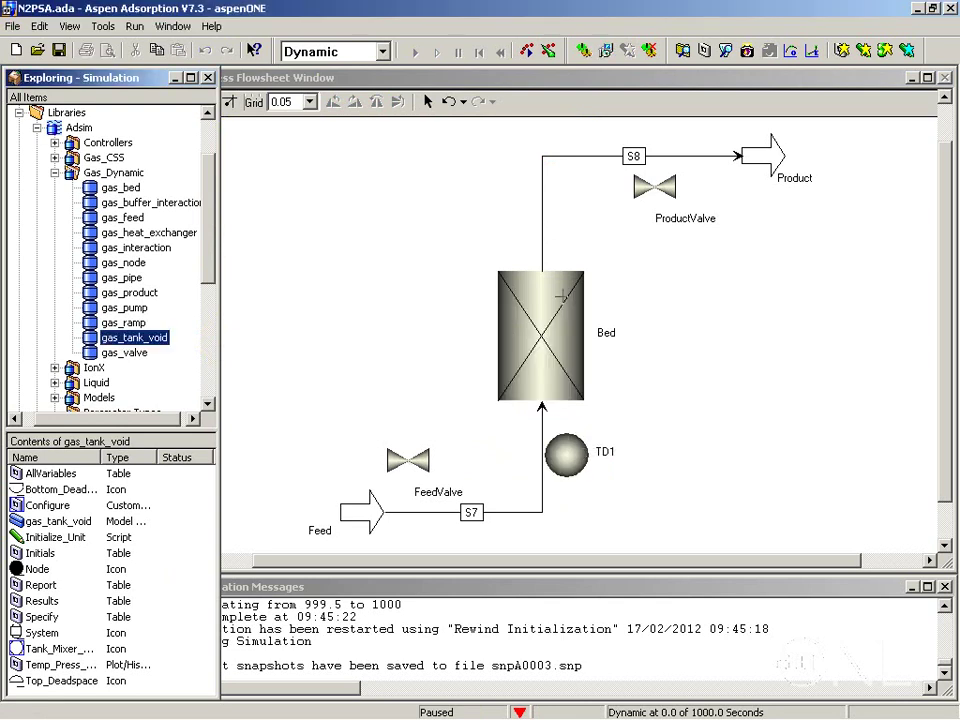
{"action": "left_click", "coordinate": [523, 212]}
{"action": "type", "text": "TD2"}
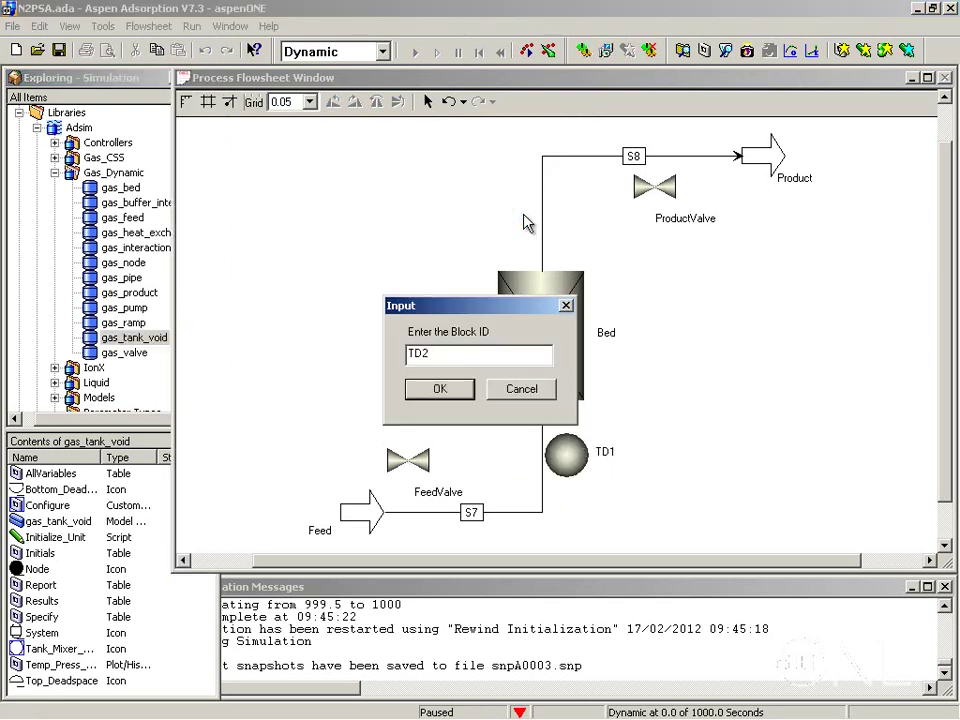
{"action": "key", "text": "Return"}
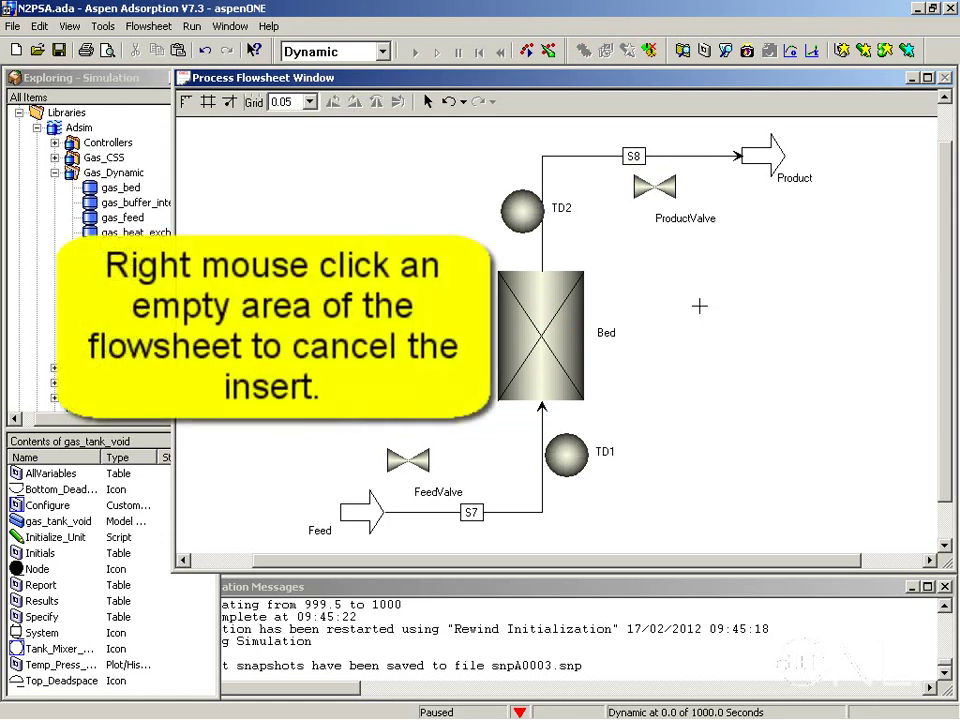
{"action": "right_click", "coordinate": [699, 310]}
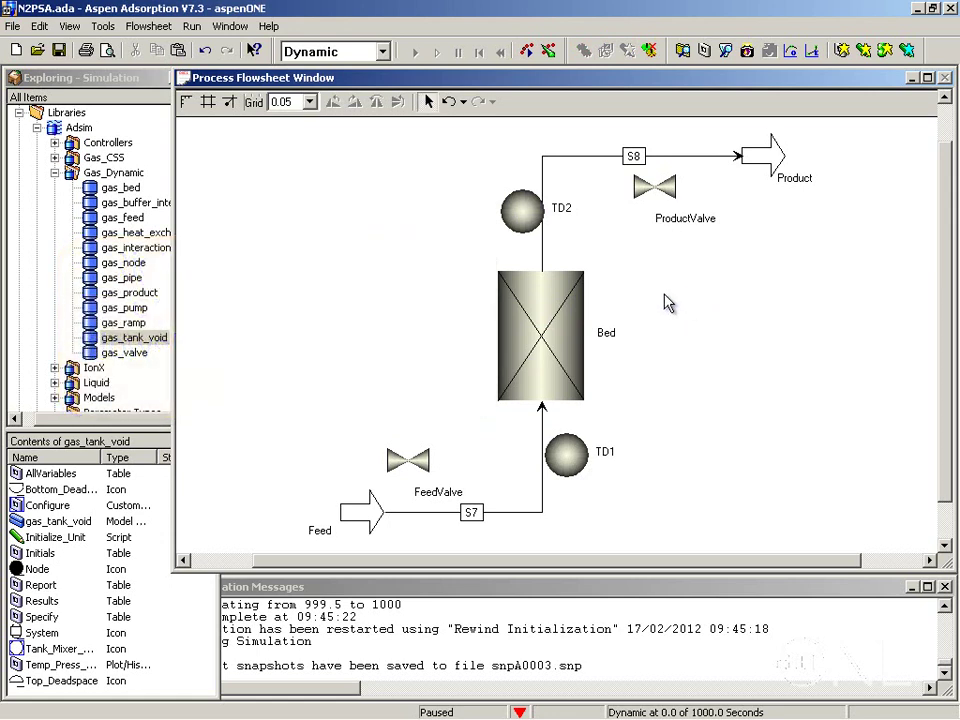
Step: Move TD2 onto the line above the Bed and give TD1 the Bottom_Deadspace icon beneath the Bed
{"action": "left_click_drag", "start_coordinate": [541, 238], "coordinate": [565, 237]}
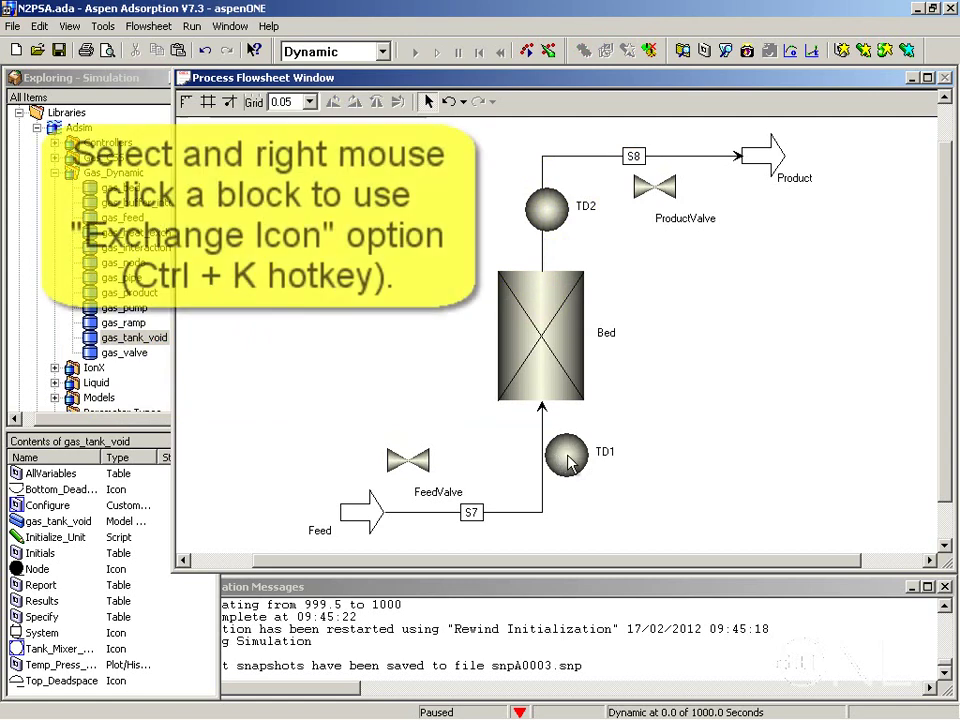
{"action": "right_click", "coordinate": [569, 461]}
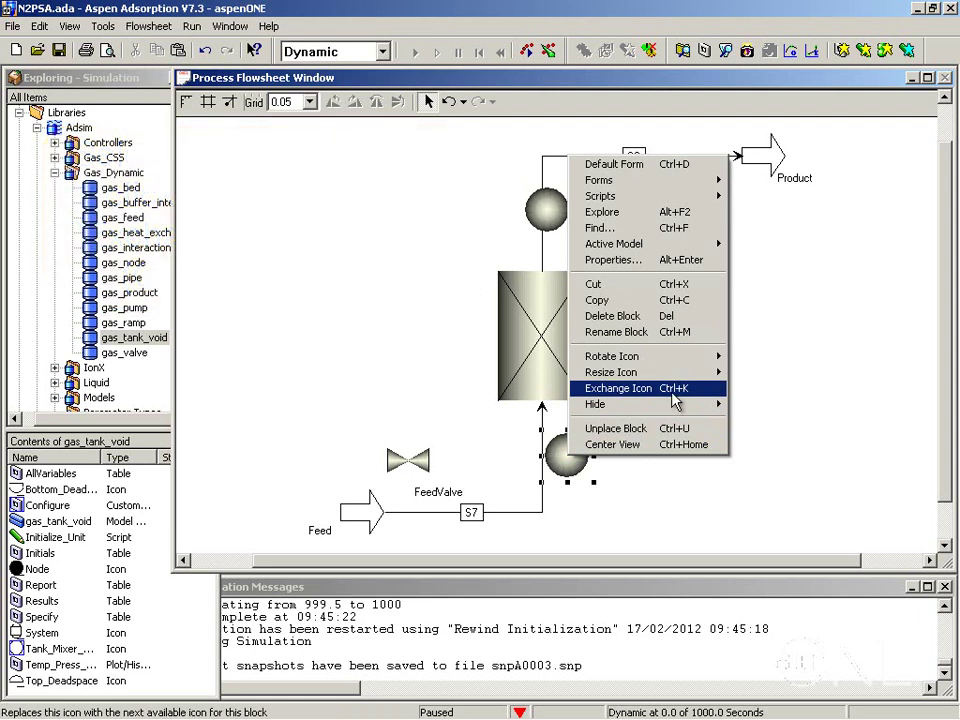
{"action": "left_click", "coordinate": [610, 390]}
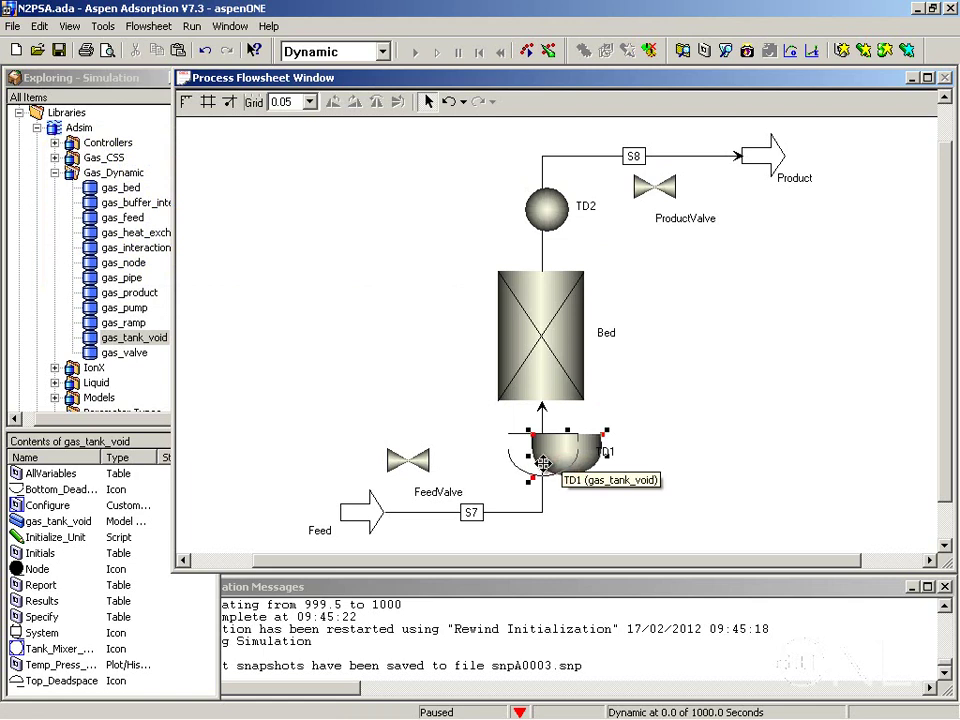
{"action": "left_click_drag", "start_coordinate": [542, 463], "coordinate": [543, 463]}
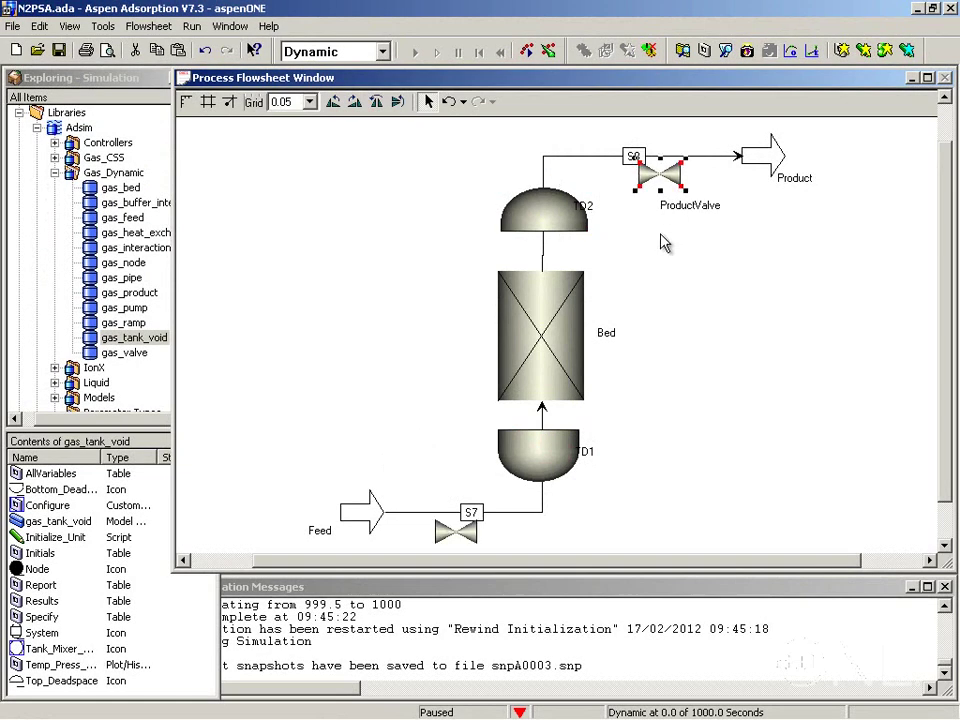
Step: Reconnect stream S7's destination to the feed valve's Process_In inlet
{"action": "left_click", "coordinate": [660, 236]}
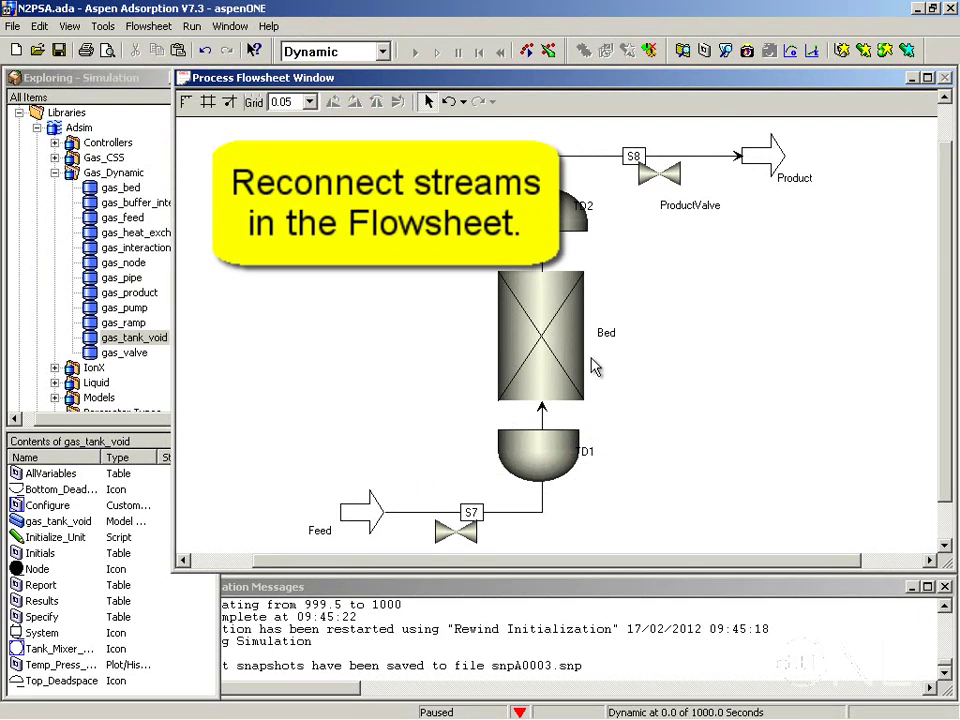
{"action": "left_click", "coordinate": [474, 515]}
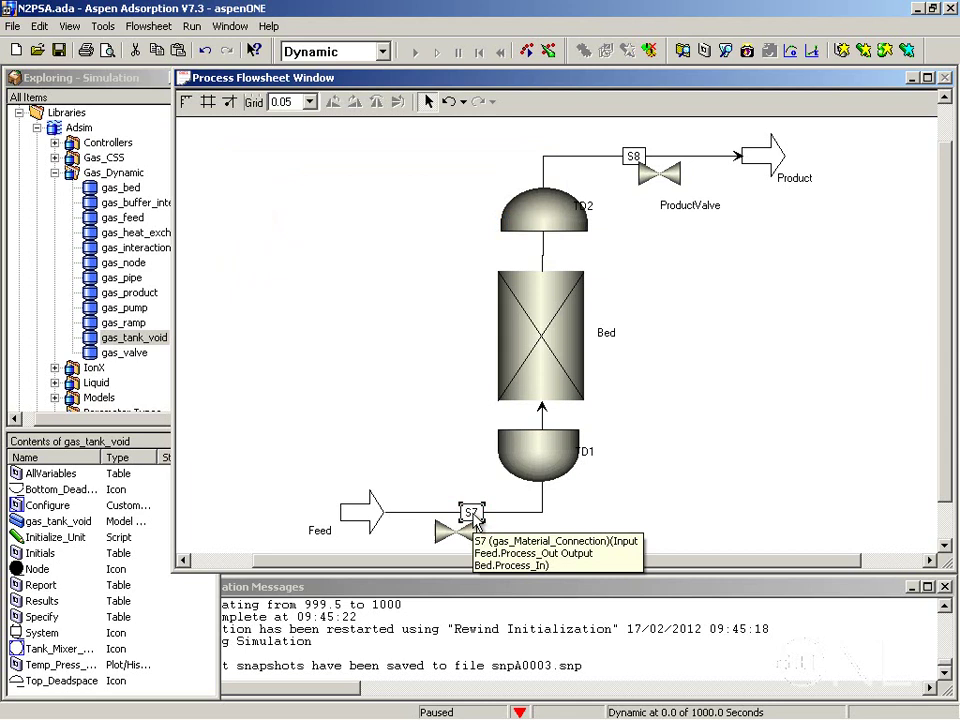
{"action": "right_click", "coordinate": [477, 527]}
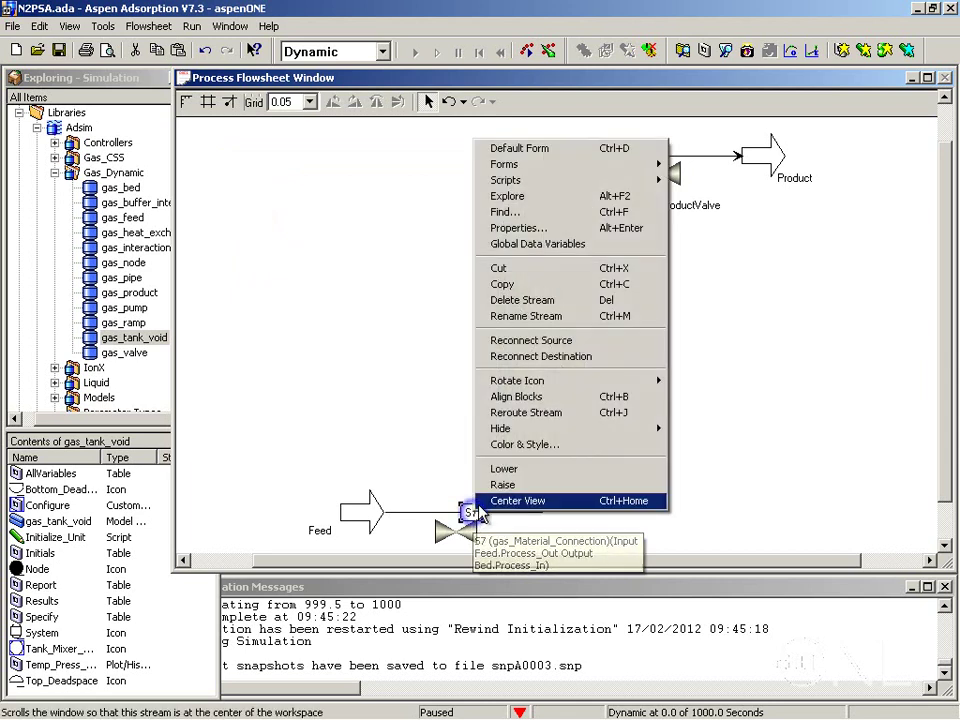
{"action": "left_click", "coordinate": [563, 357]}
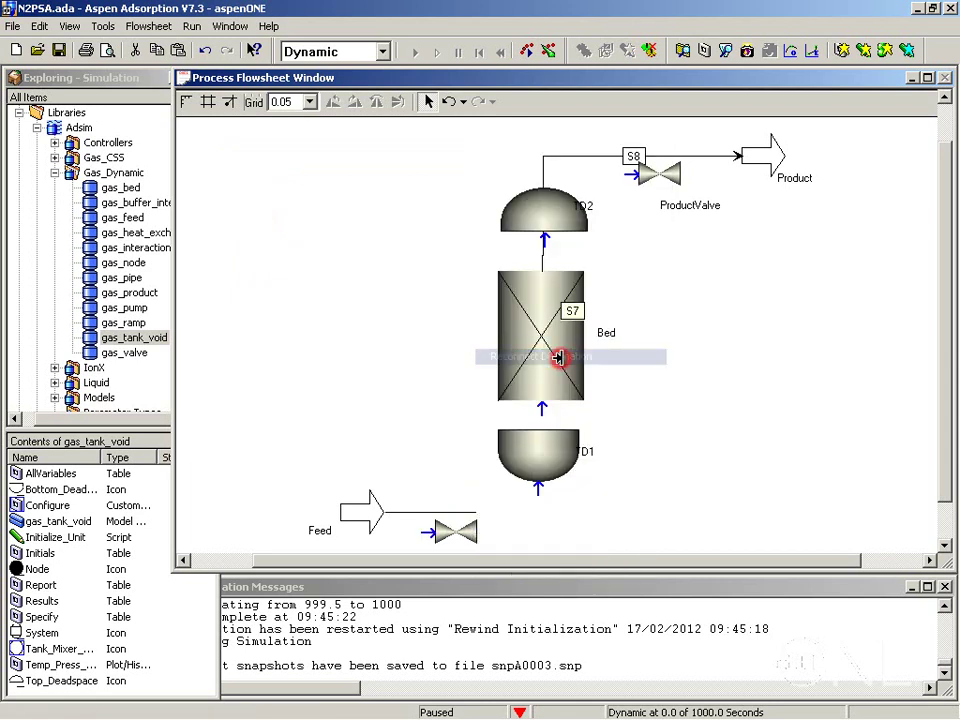
{"action": "left_click", "coordinate": [427, 533]}
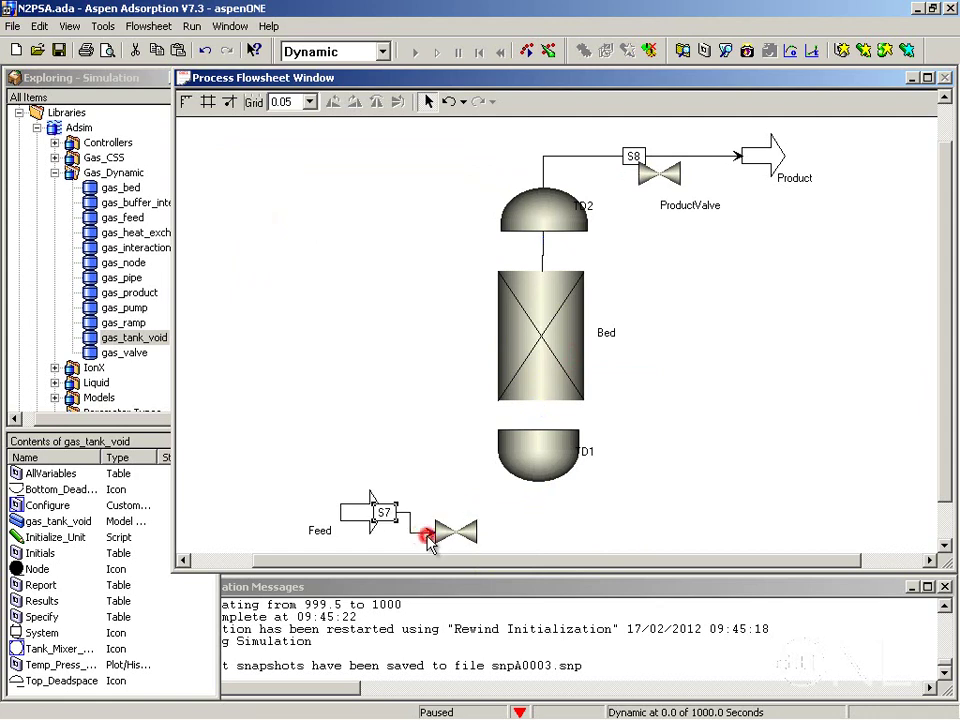
Step: Reconnect stream S8's source to ProductValve's outlet
{"action": "right_click", "coordinate": [630, 156]}
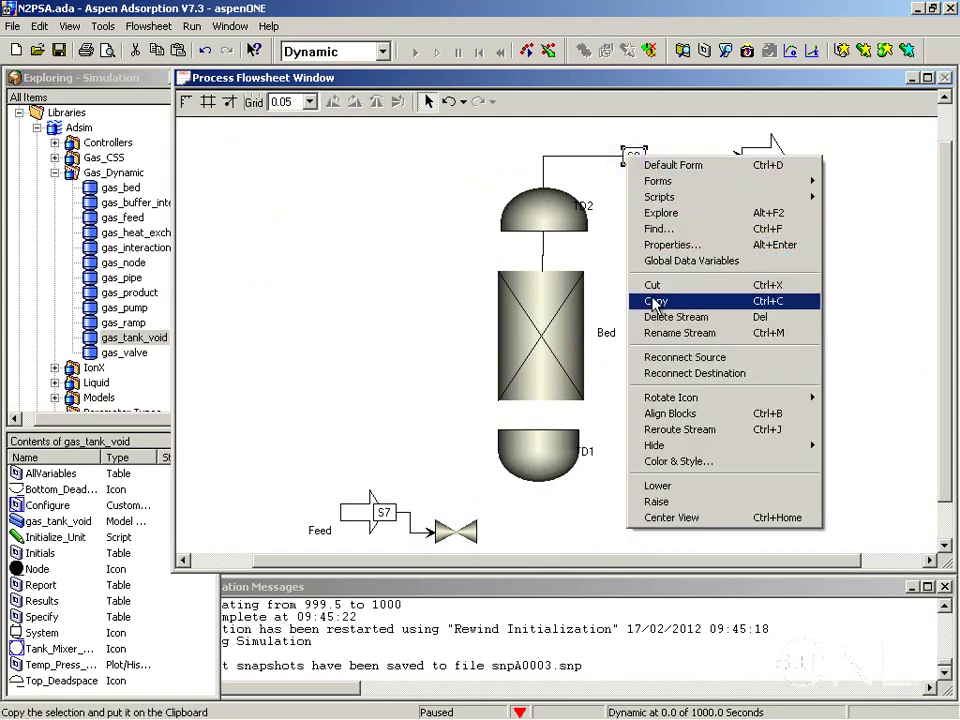
{"action": "left_click", "coordinate": [679, 357]}
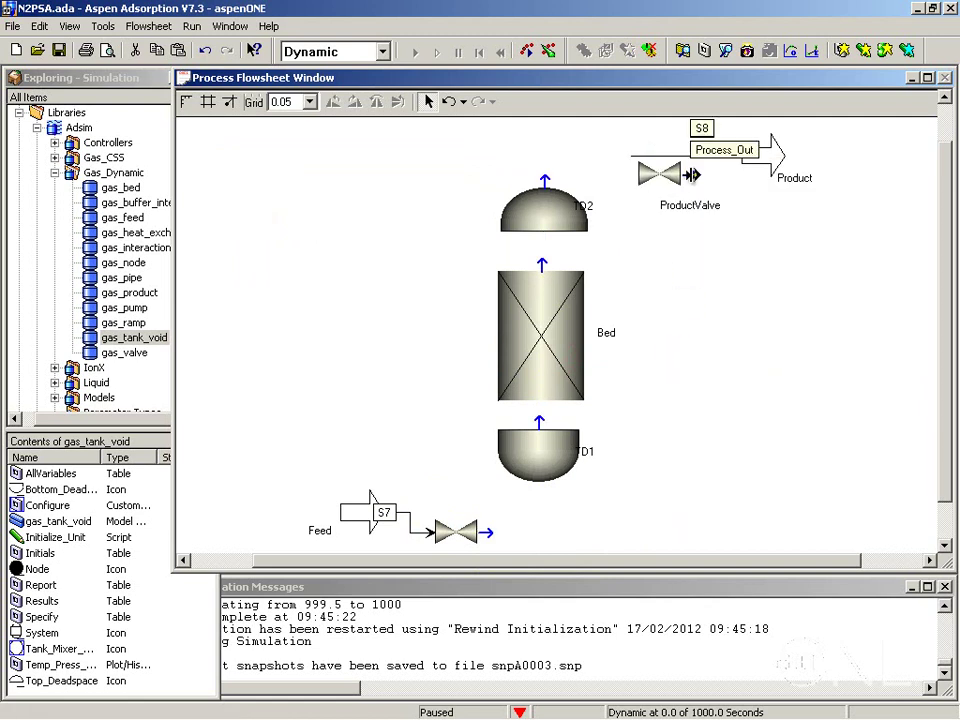
{"action": "left_click", "coordinate": [688, 176]}
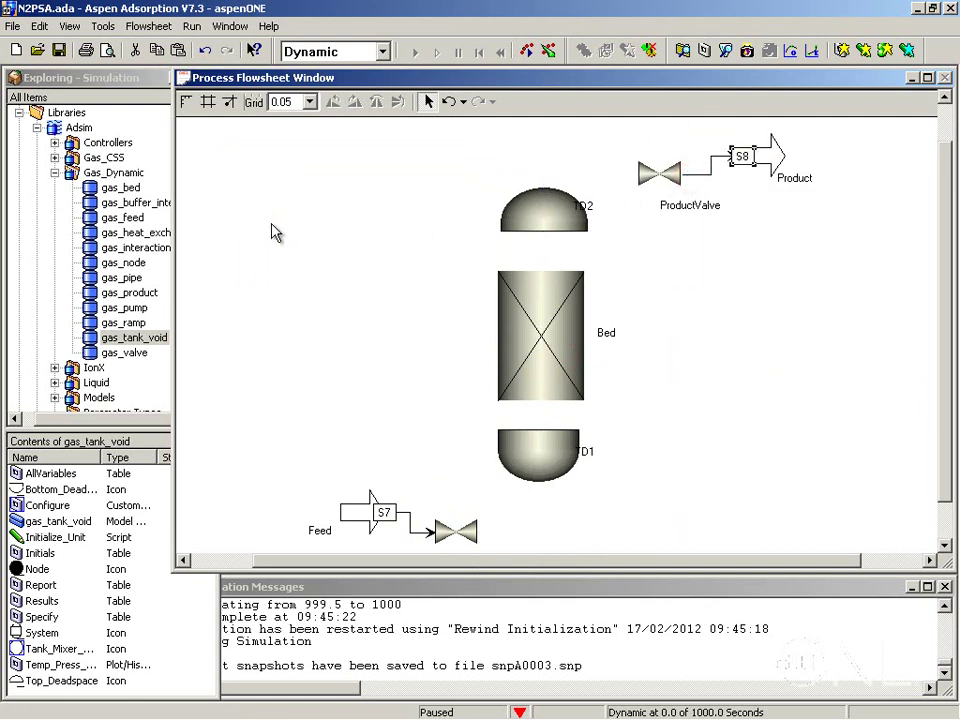
Step: Insert gas_Material_Connection streams, connecting the feed valve outlet to D1's inlet as S9
{"action": "left_click", "coordinate": [56, 173]}
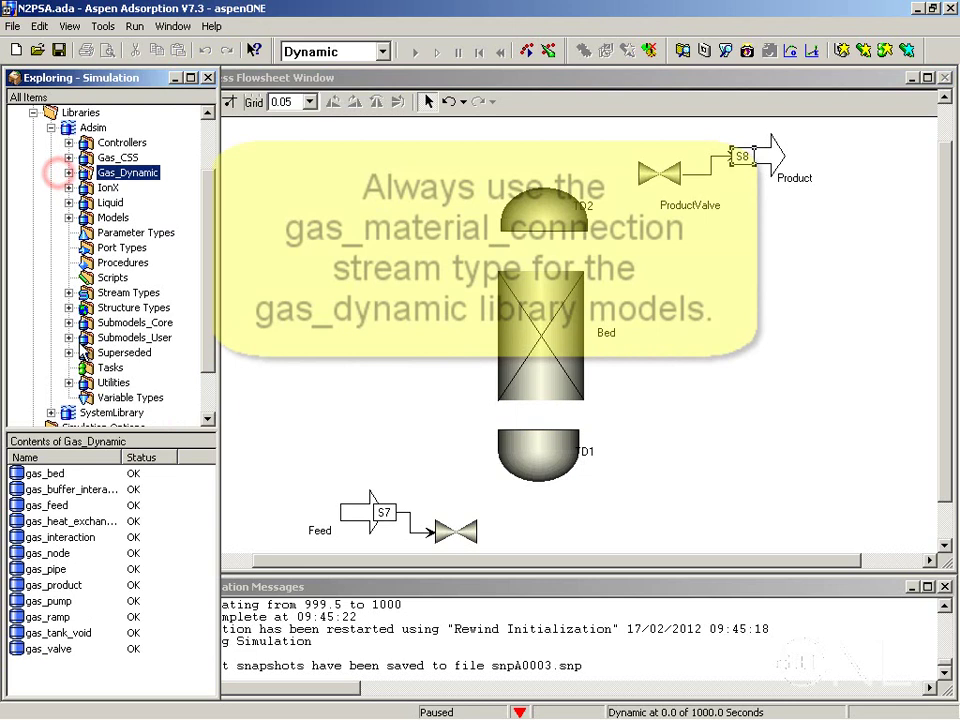
{"action": "left_click", "coordinate": [68, 292]}
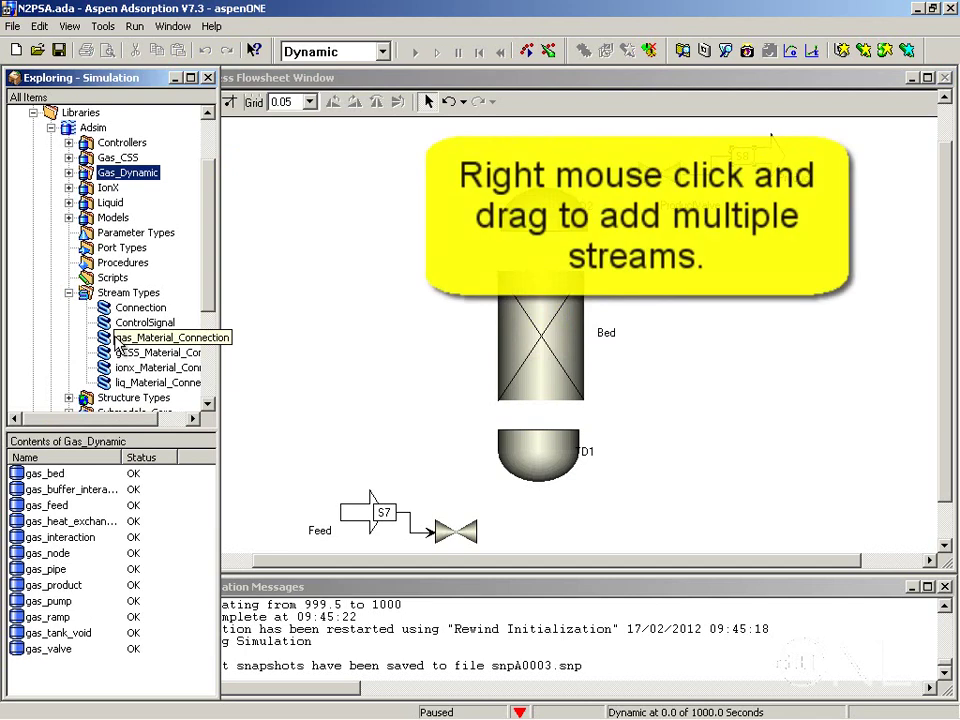
{"action": "left_click_drag", "start_coordinate": [117, 343], "coordinate": [300, 407]}
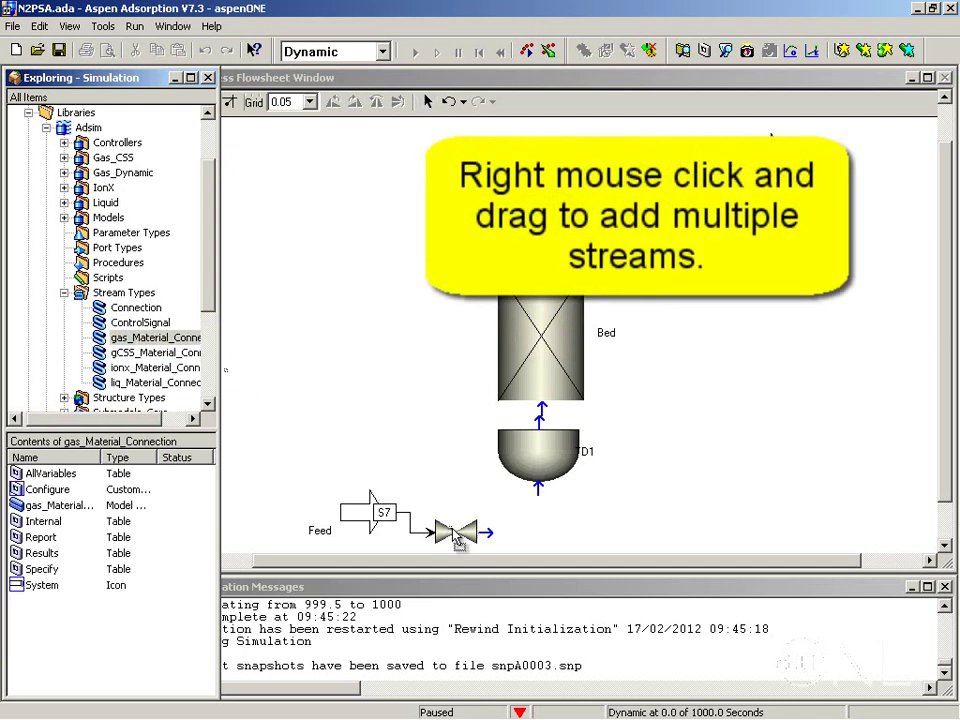
{"action": "right_click", "coordinate": [490, 537]}
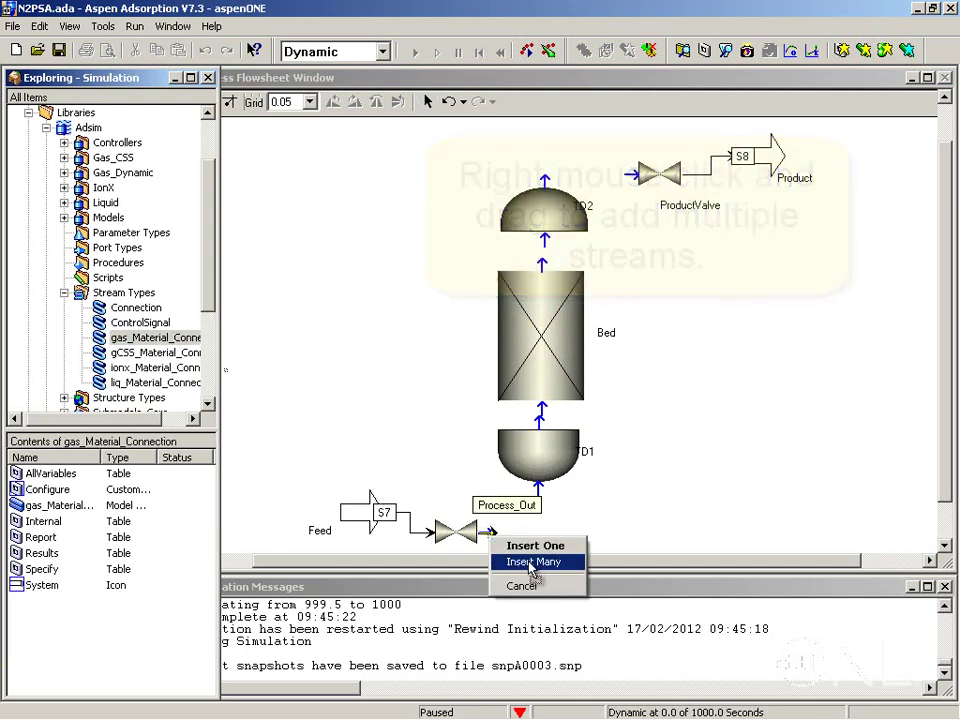
{"action": "left_click", "coordinate": [531, 563]}
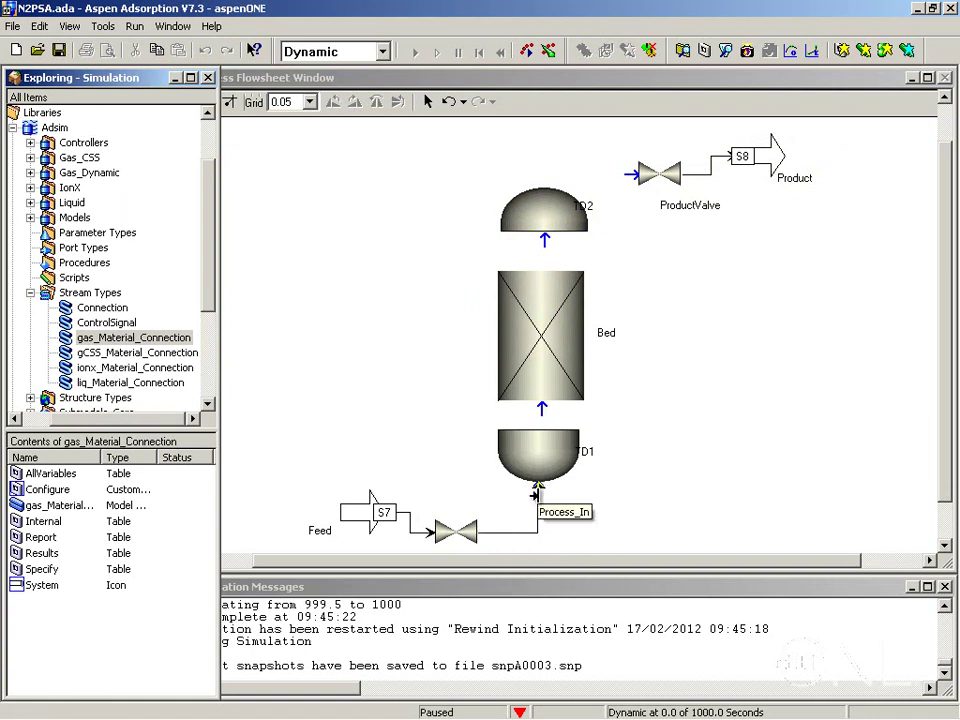
{"action": "left_click", "coordinate": [536, 490]}
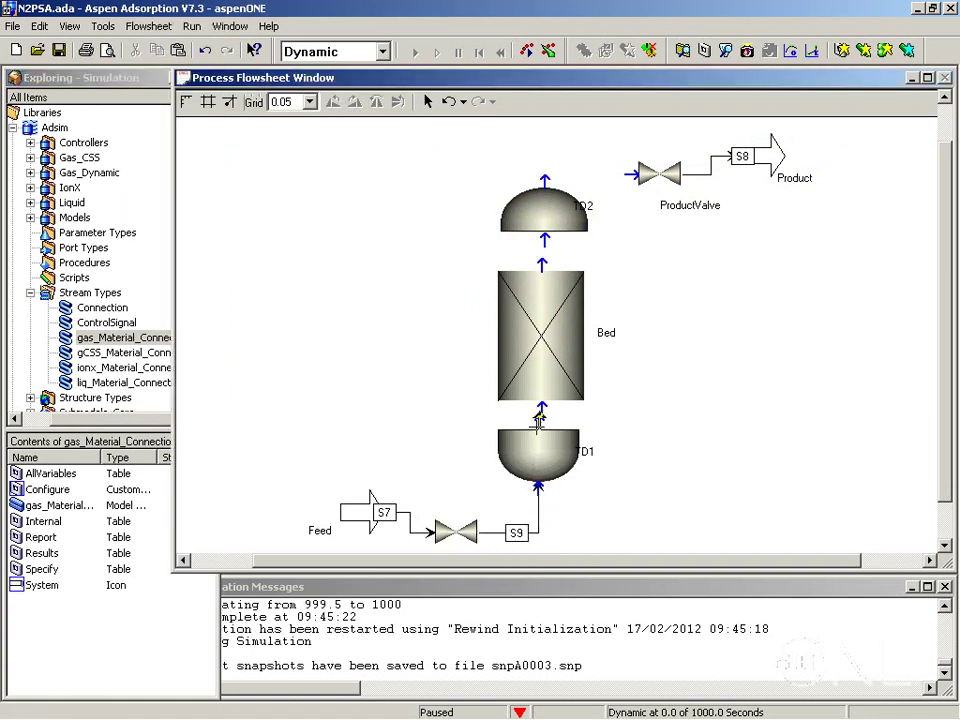
Step: Link D1 to the Bed, the Bed to D2, and D2 to ProductValve as S12
{"action": "left_click", "coordinate": [544, 420]}
{"action": "left_click", "coordinate": [543, 410]}
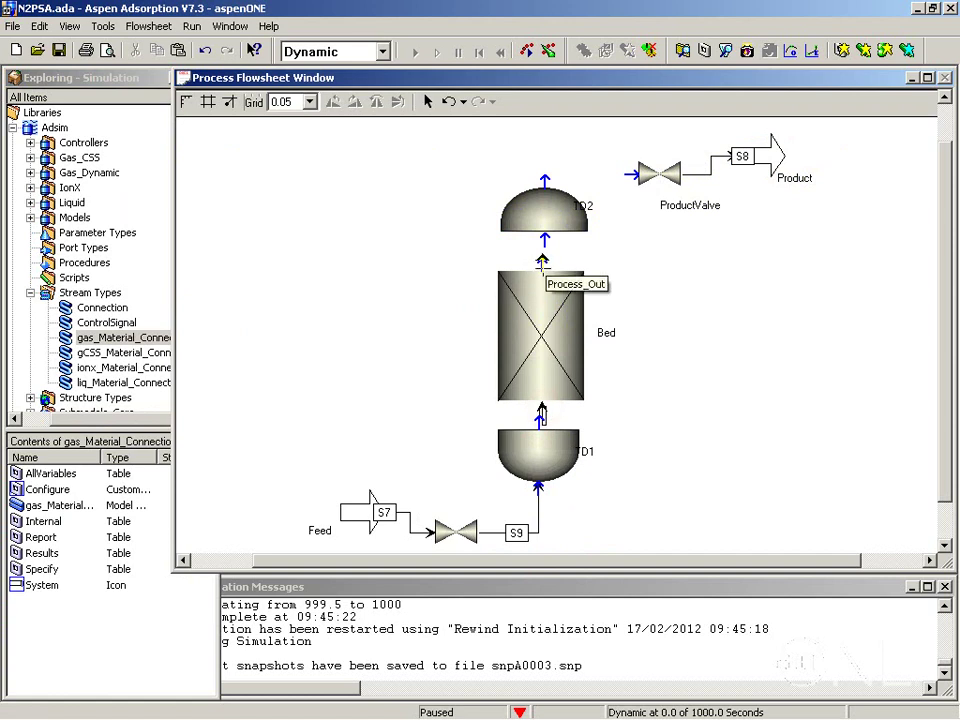
{"action": "left_click", "coordinate": [542, 267]}
{"action": "left_click", "coordinate": [544, 242]}
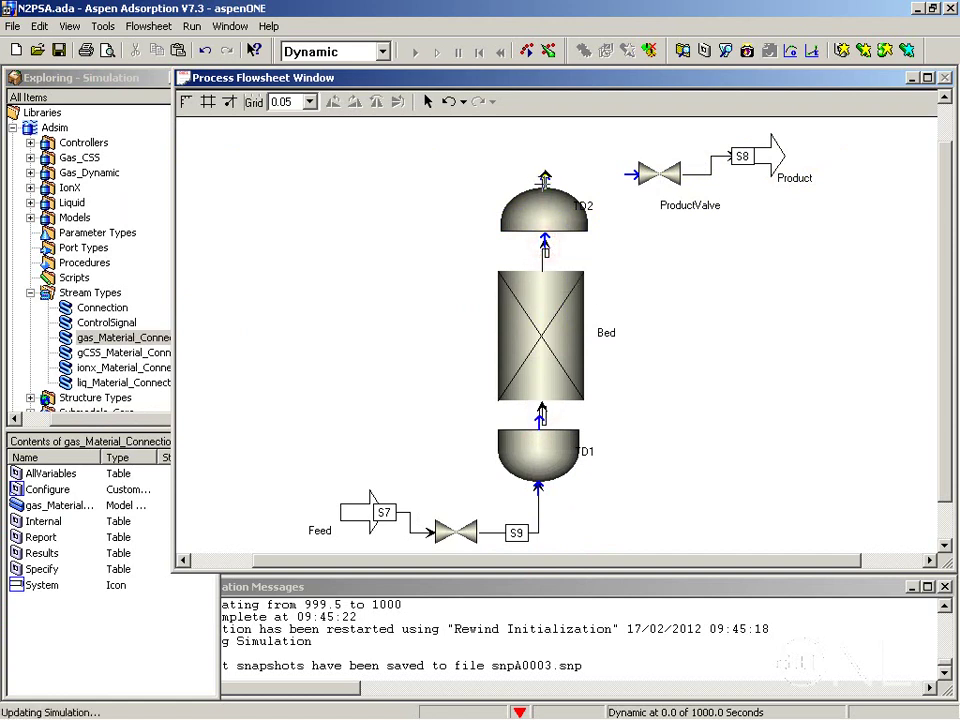
{"action": "left_click", "coordinate": [543, 187]}
{"action": "left_click", "coordinate": [628, 177]}
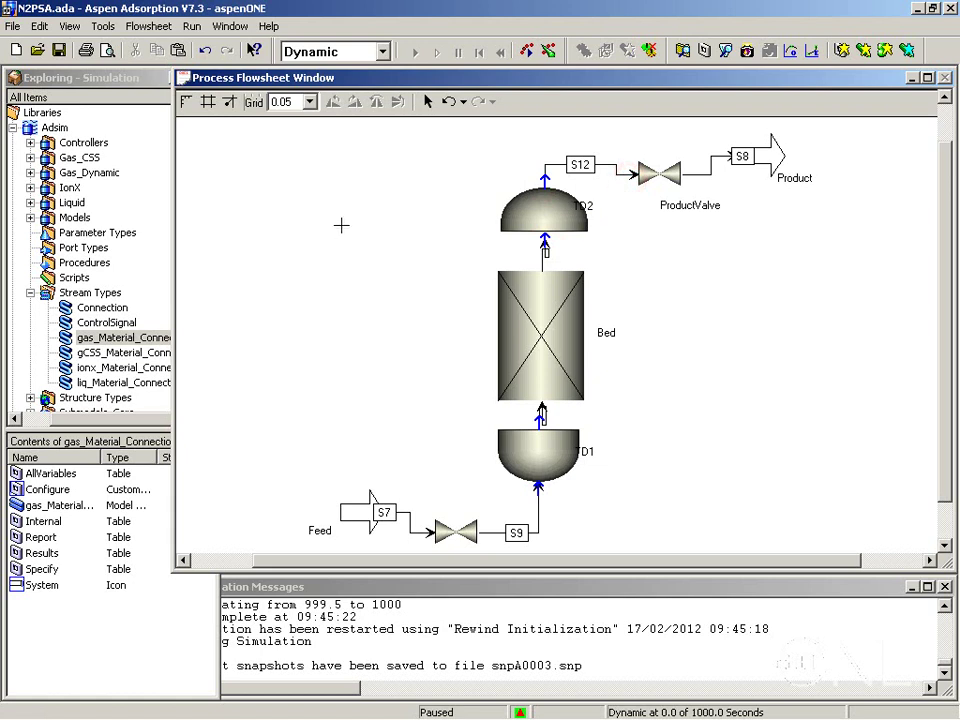
Step: Select all blocks, apply Flowsheet Align Blocks and Reroute Streams, and nudge D1 into line
{"action": "key", "text": "Escape"}
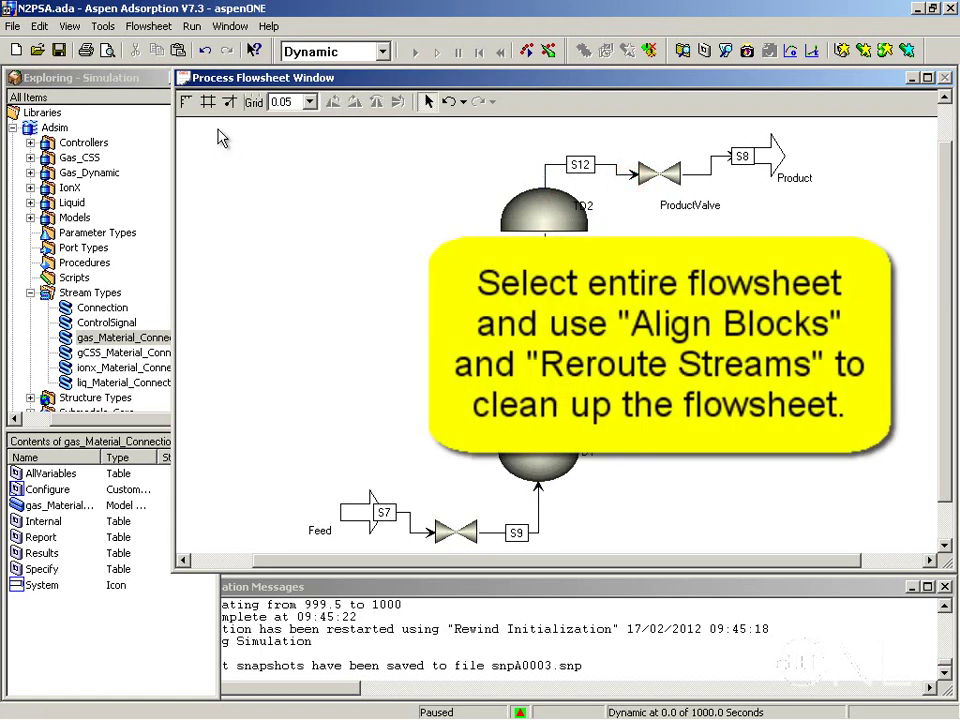
{"action": "left_click_drag", "start_coordinate": [216, 126], "coordinate": [872, 533]}
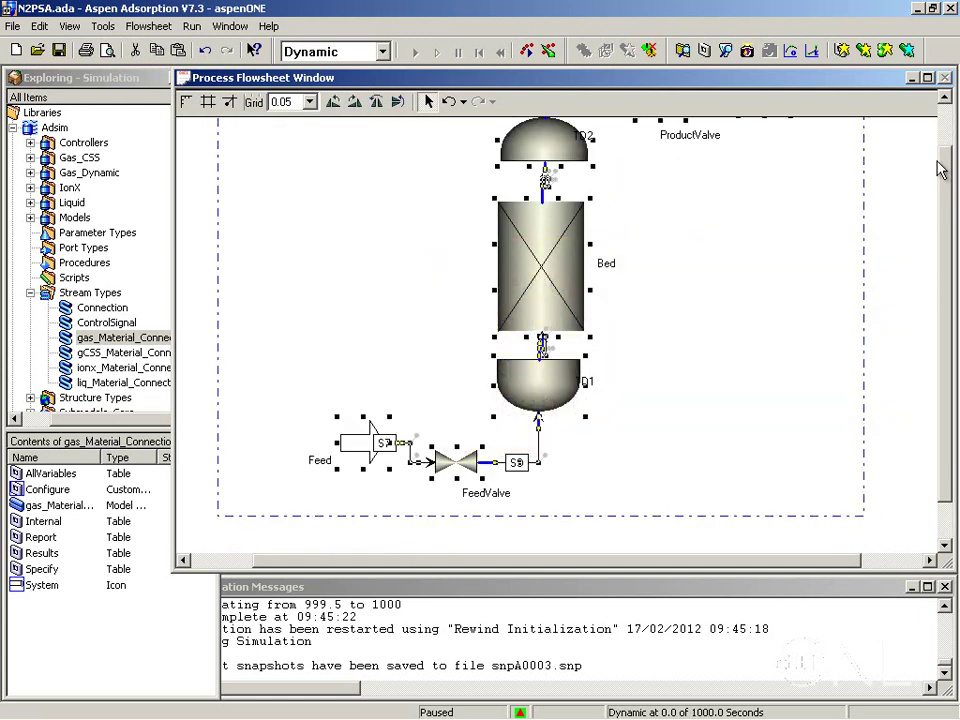
{"action": "left_click", "coordinate": [146, 27]}
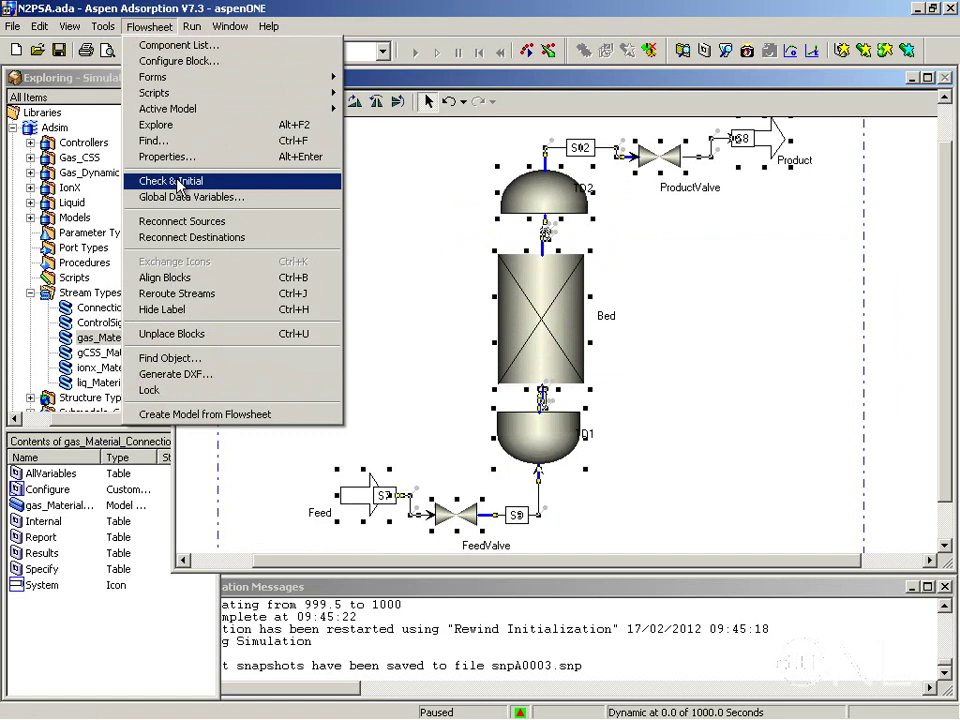
{"action": "left_click", "coordinate": [165, 279]}
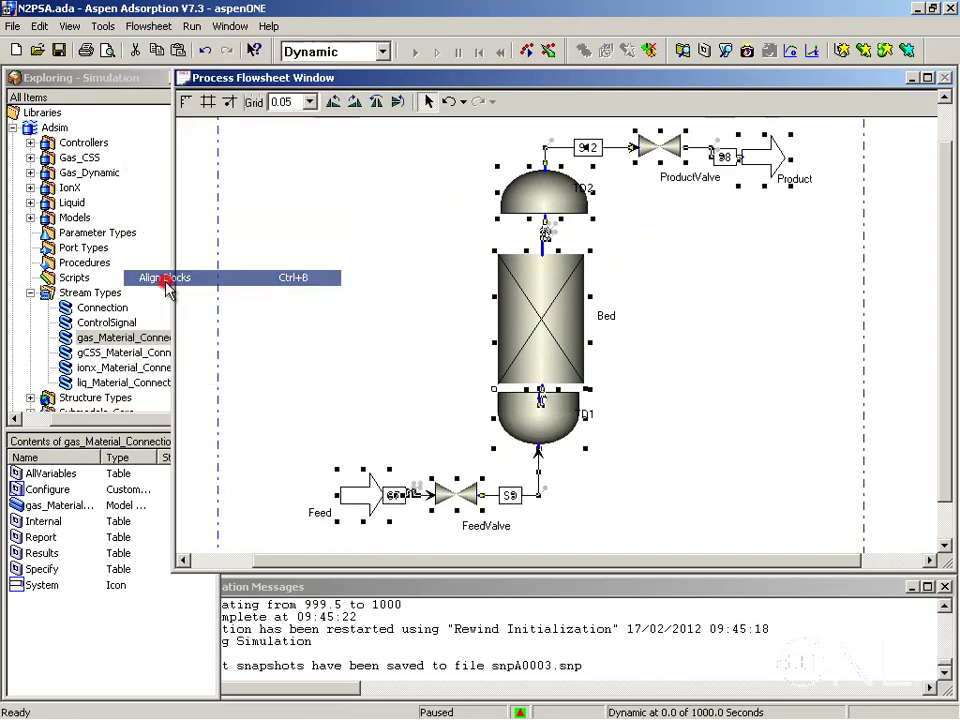
{"action": "left_click", "coordinate": [150, 28]}
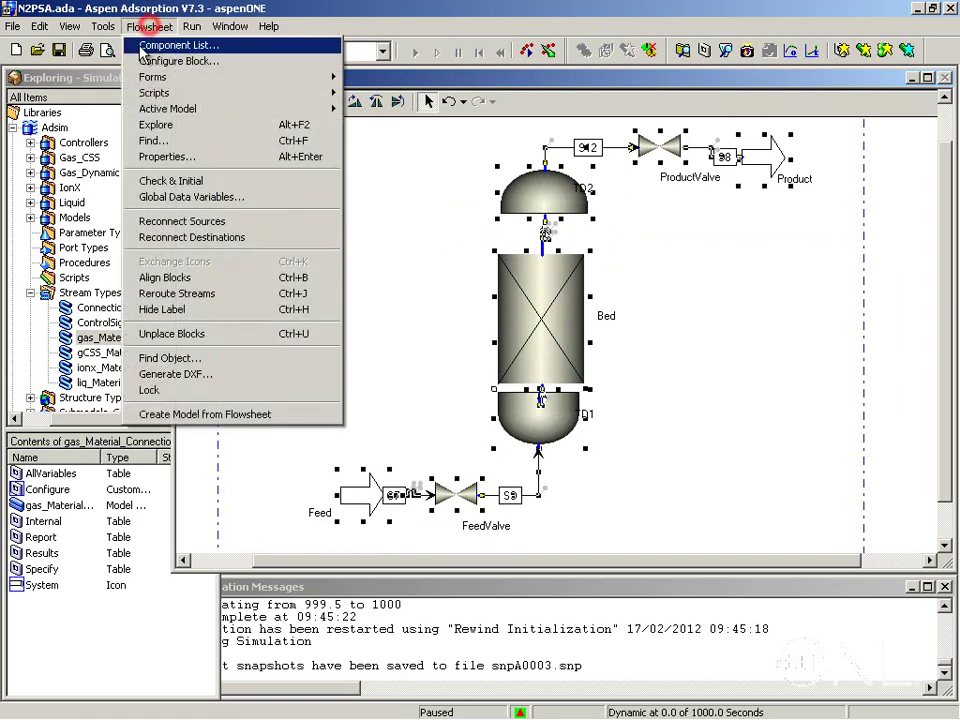
{"action": "left_click", "coordinate": [180, 300]}
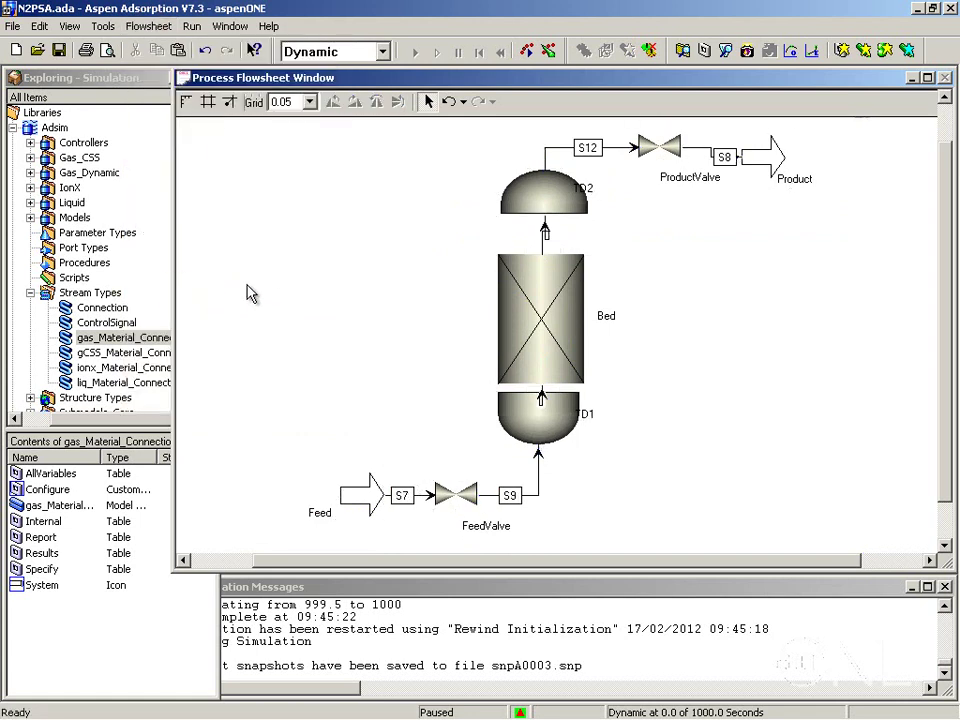
{"action": "left_click_drag", "start_coordinate": [542, 439], "coordinate": [544, 453]}
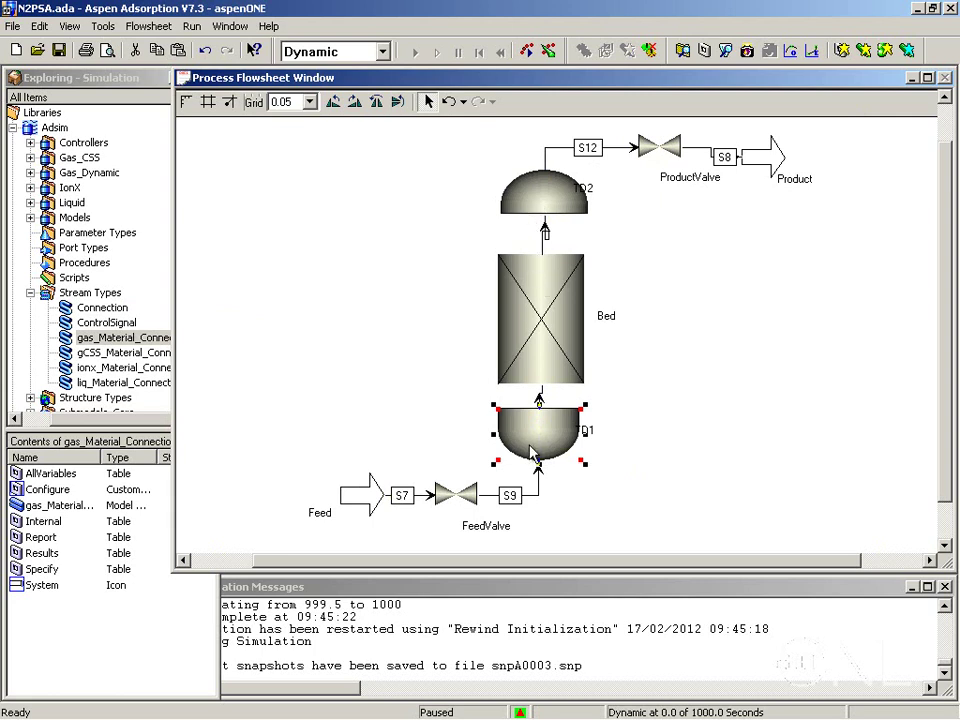
Step: In the Feed Specify table, make flowrate F Free and set pressure P to 3.0447 bar
{"action": "left_click", "coordinate": [690, 462]}
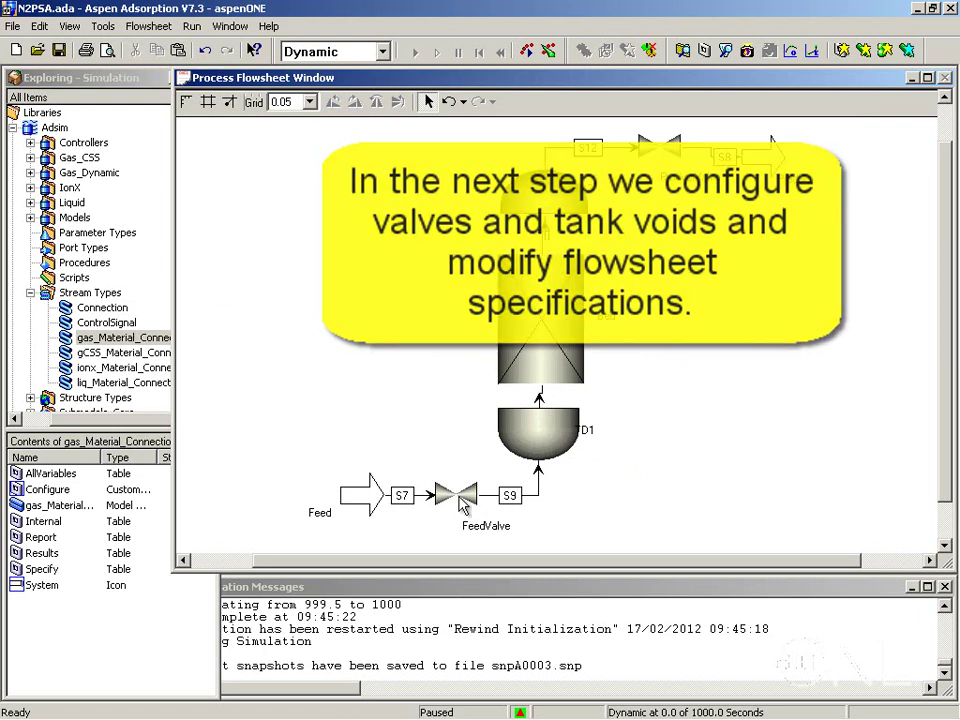
{"action": "double_click", "coordinate": [367, 502]}
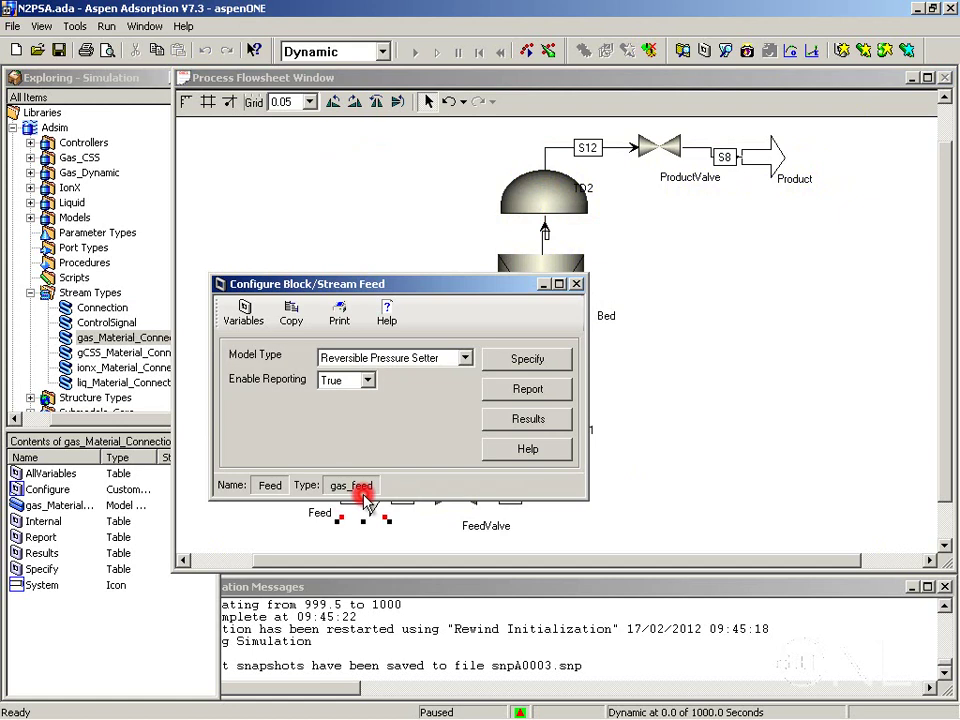
{"action": "left_click", "coordinate": [518, 364]}
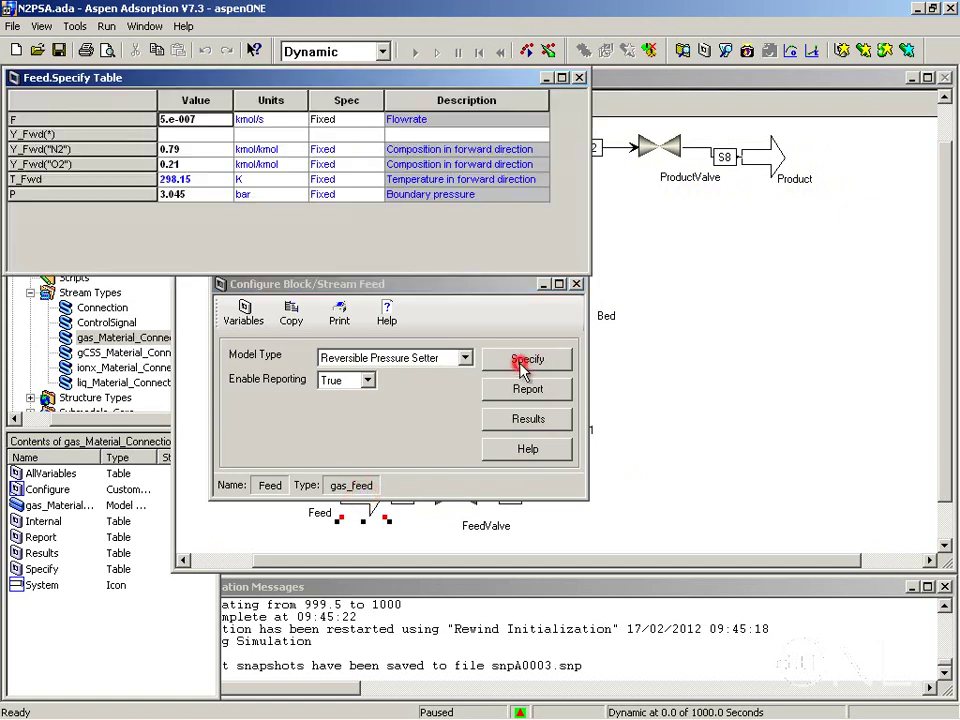
{"action": "left_click", "coordinate": [377, 124]}
{"action": "left_click", "coordinate": [374, 120]}
{"action": "left_click", "coordinate": [346, 140]}
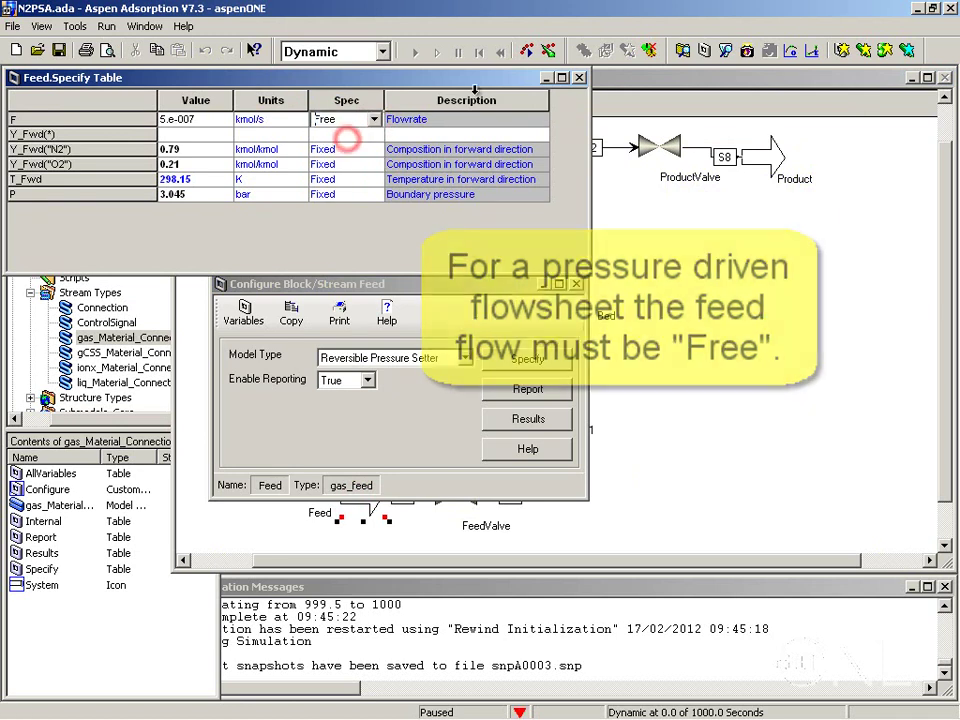
{"action": "left_click", "coordinate": [582, 80]}
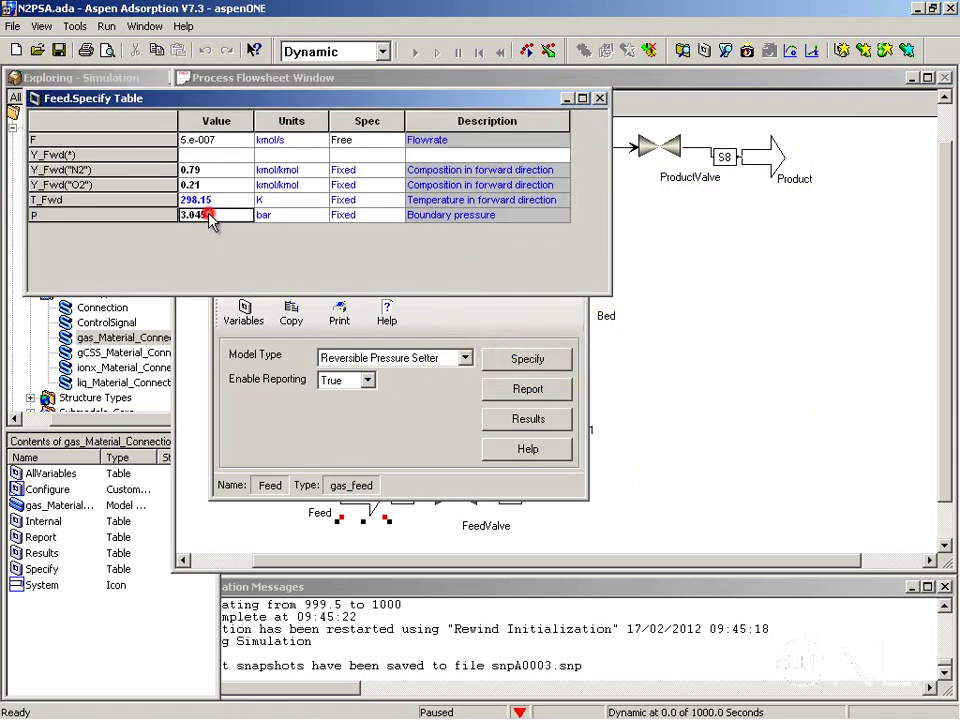
{"action": "key", "text": "Tab"}
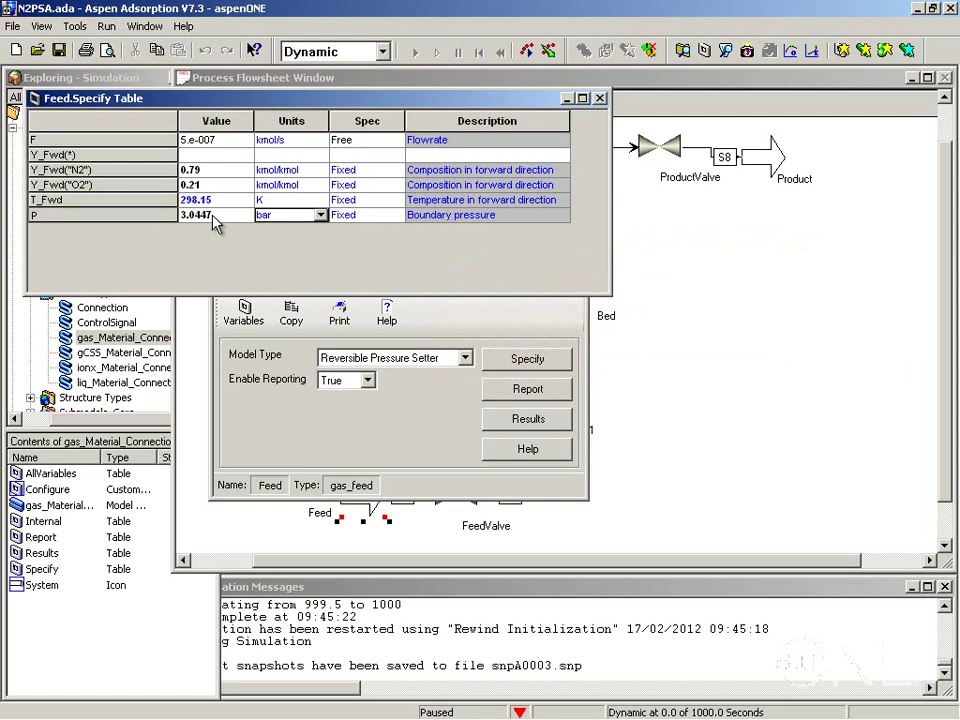
Step: In the Product Specify table, make pressure P Fixed with value 3.0447 bar
{"action": "left_click", "coordinate": [758, 265]}
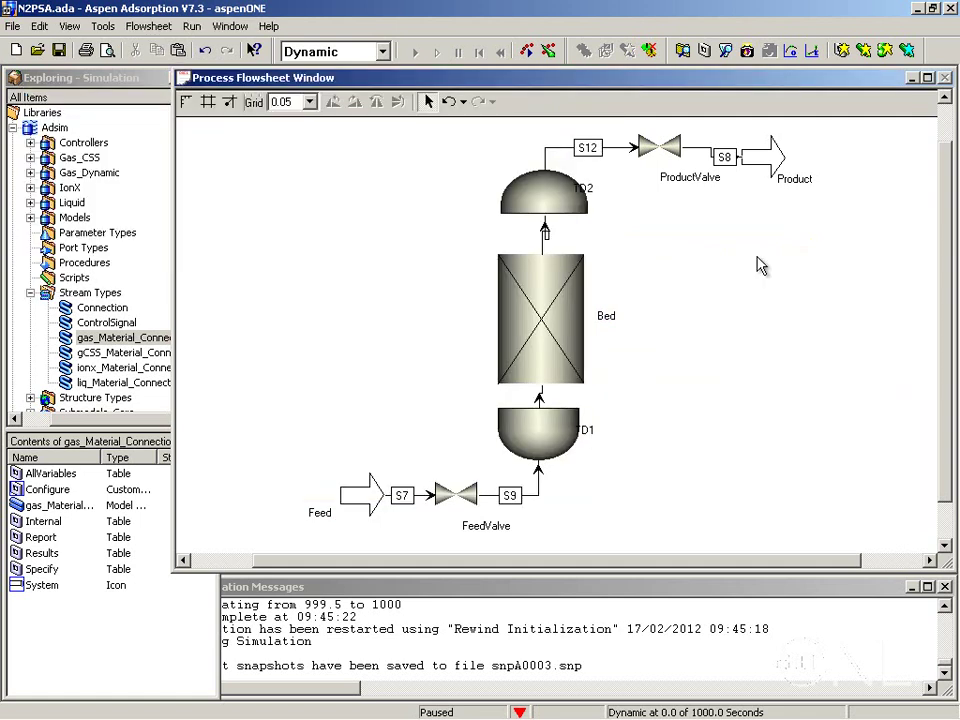
{"action": "left_click", "coordinate": [782, 155]}
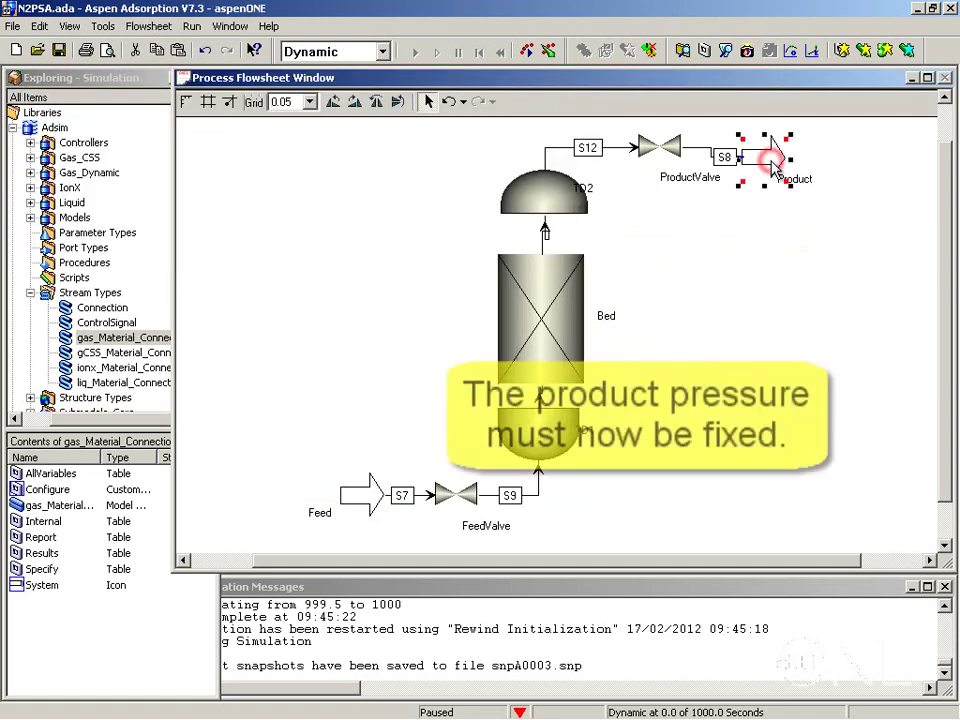
{"action": "double_click", "coordinate": [775, 168]}
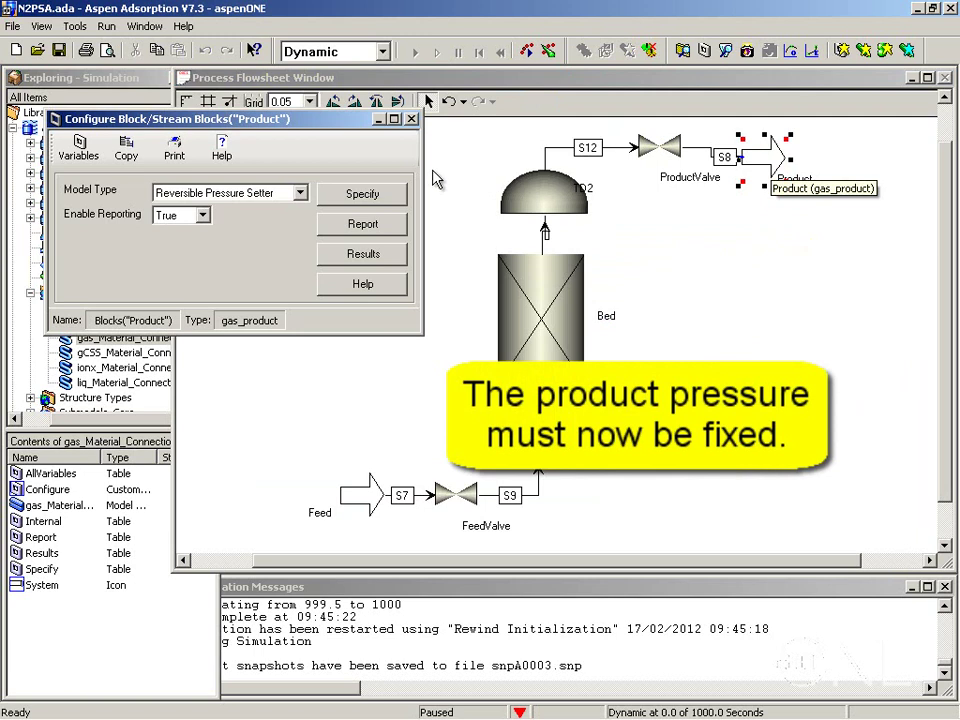
{"action": "left_click", "coordinate": [371, 193]}
{"action": "left_click_drag", "start_coordinate": [566, 142], "coordinate": [781, 191]}
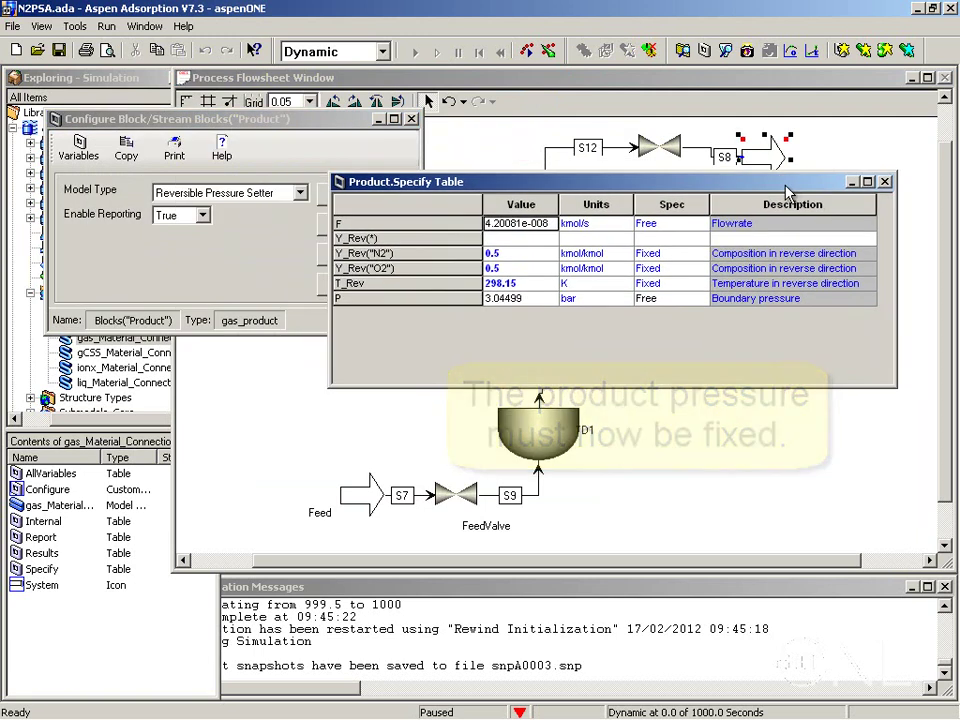
{"action": "left_click", "coordinate": [672, 298]}
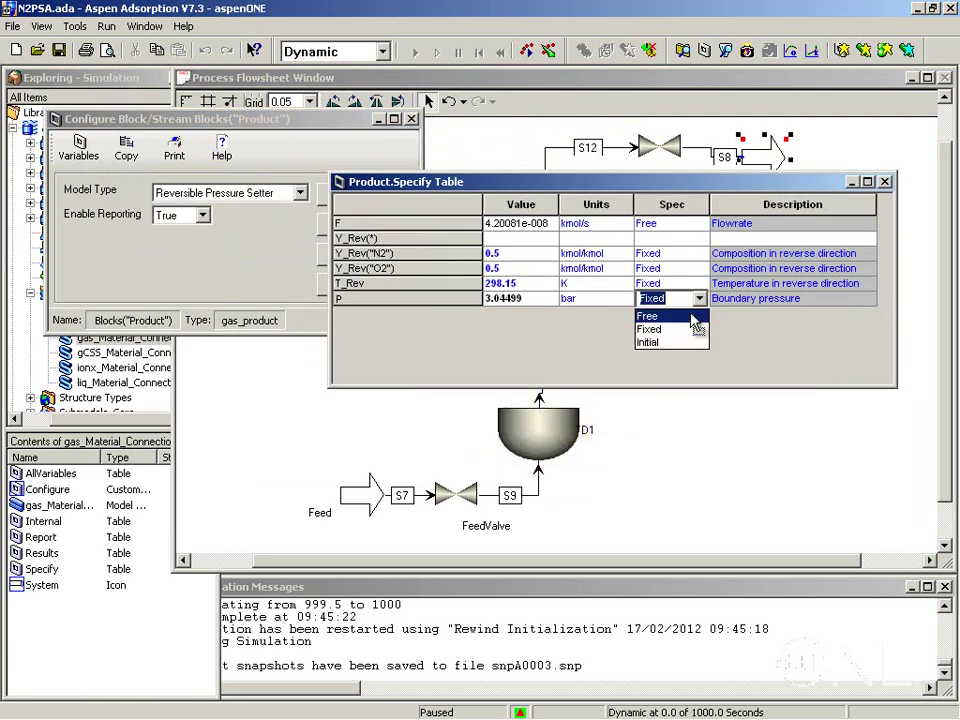
{"action": "left_click", "coordinate": [660, 328]}
{"action": "left_click", "coordinate": [530, 298]}
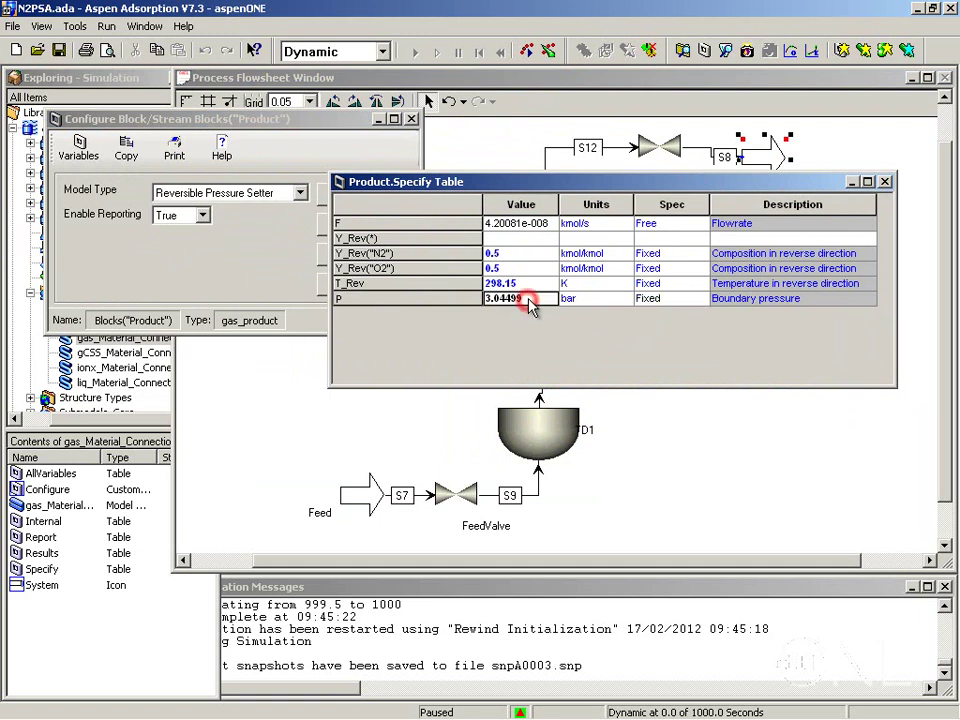
{"action": "type", "text": "3.0447"}
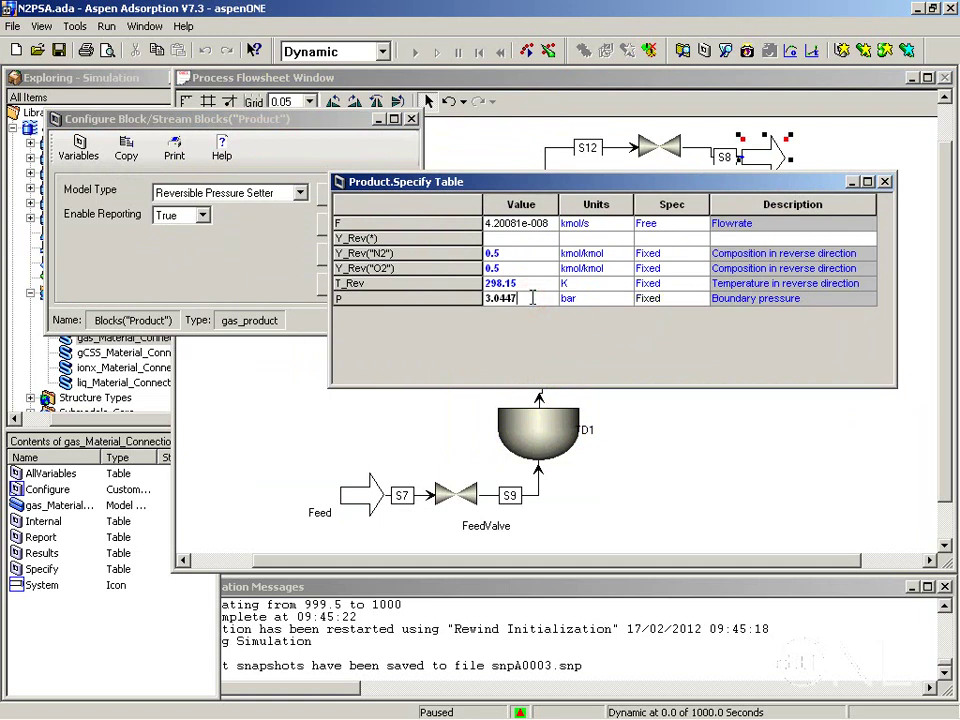
{"action": "key", "text": "Tab"}
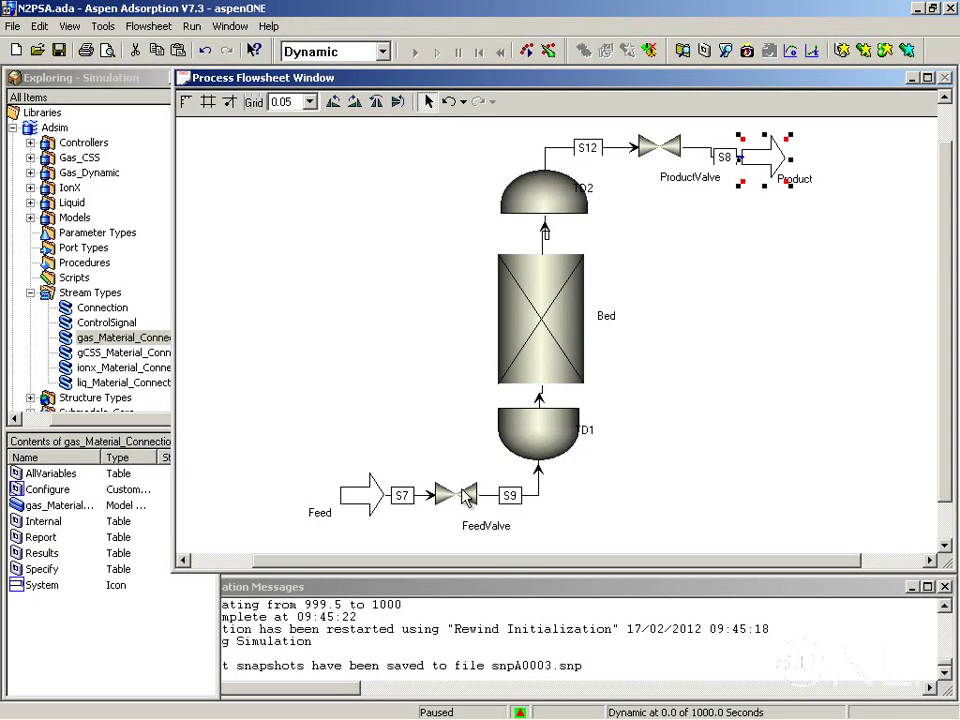
Step: Set FeedValve's Active_Specification to 3 (flow controlled) and flowrate to 5e-7 kmol/s
{"action": "left_click", "coordinate": [466, 497]}
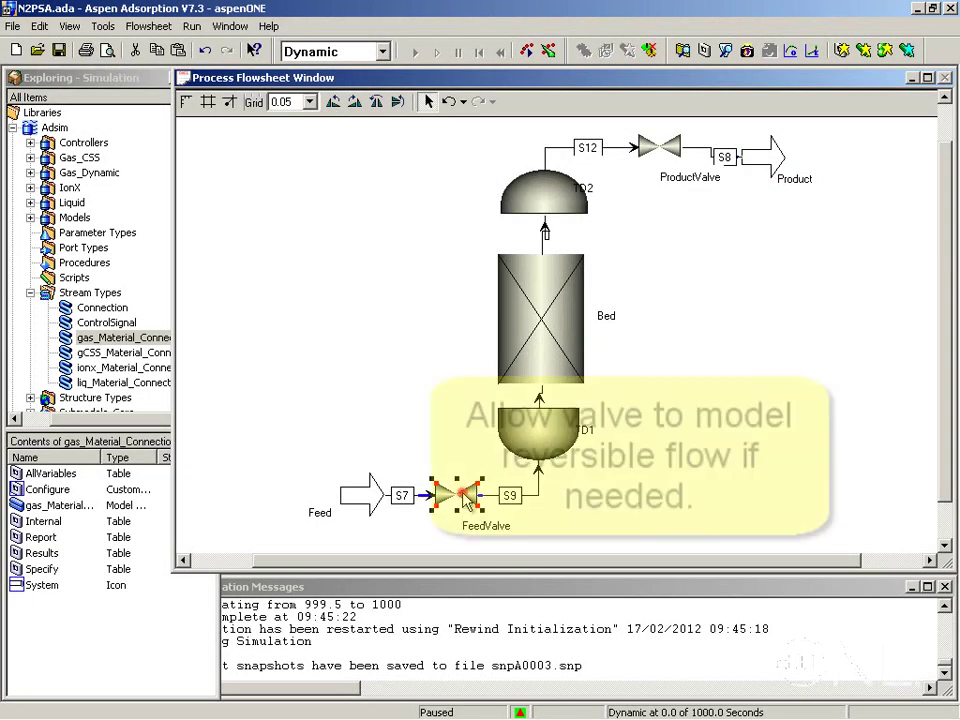
{"action": "double_click", "coordinate": [458, 495]}
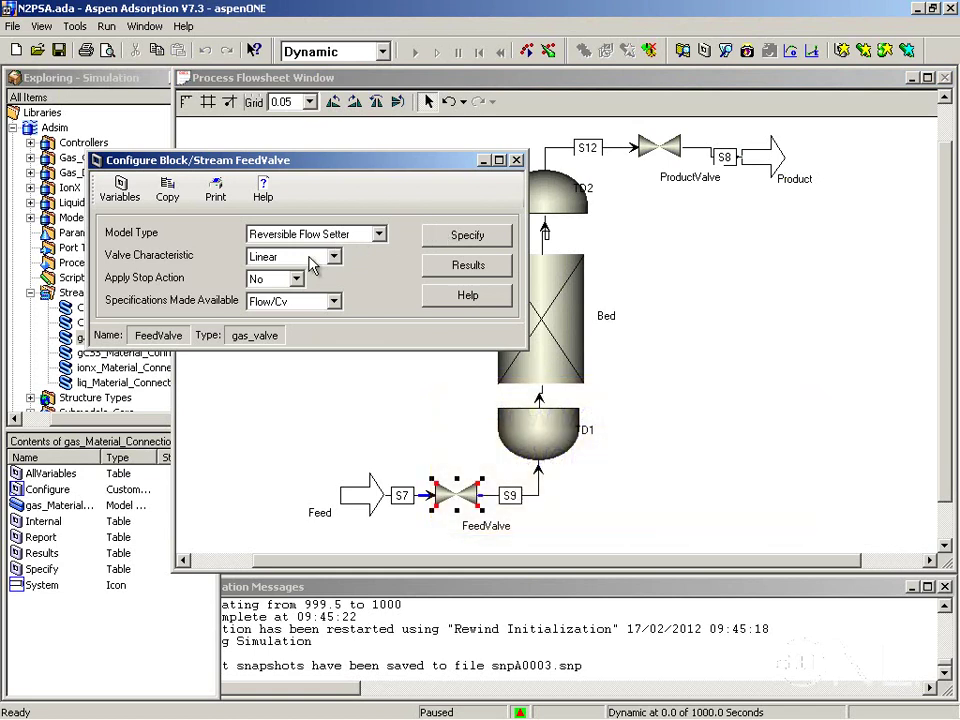
{"action": "left_click", "coordinate": [452, 235]}
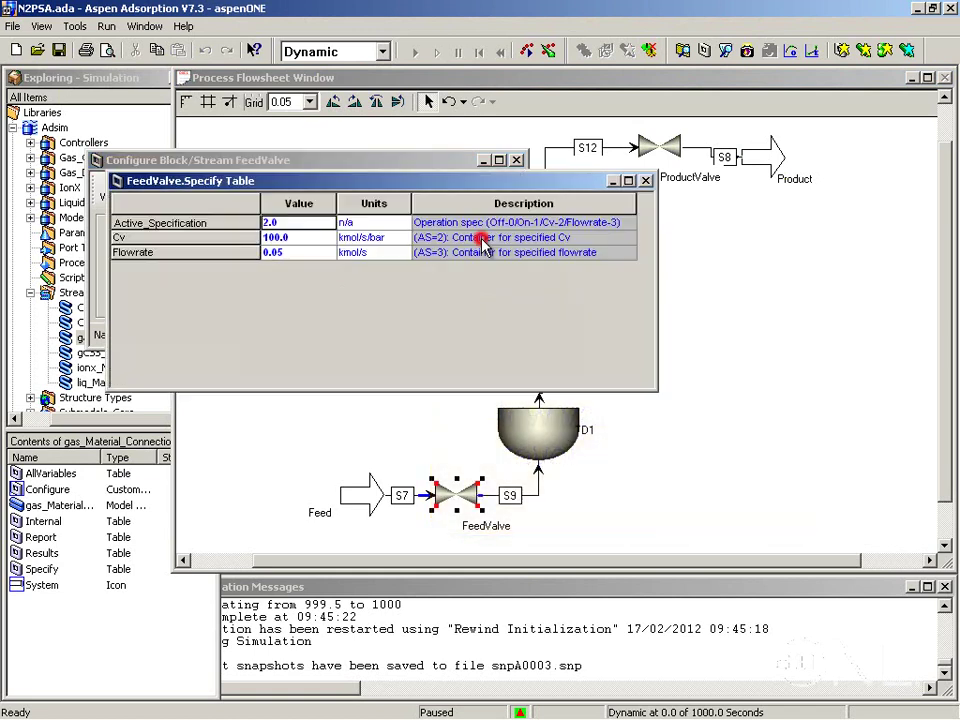
{"action": "left_click_drag", "start_coordinate": [443, 193], "coordinate": [633, 327]}
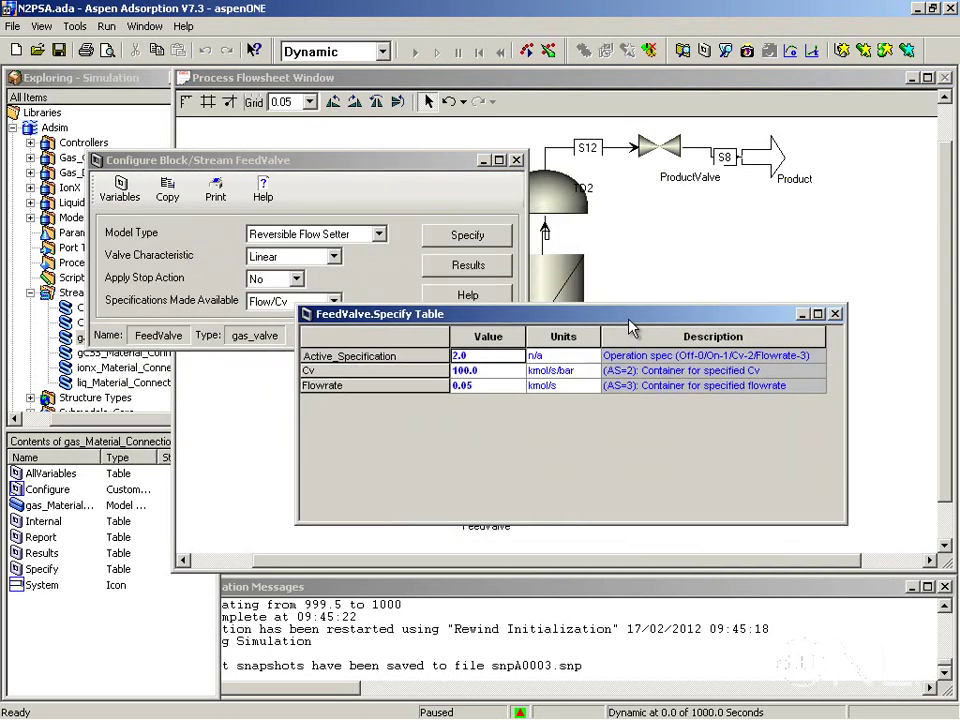
{"action": "left_click", "coordinate": [490, 358]}
{"action": "type", "text": "3"}
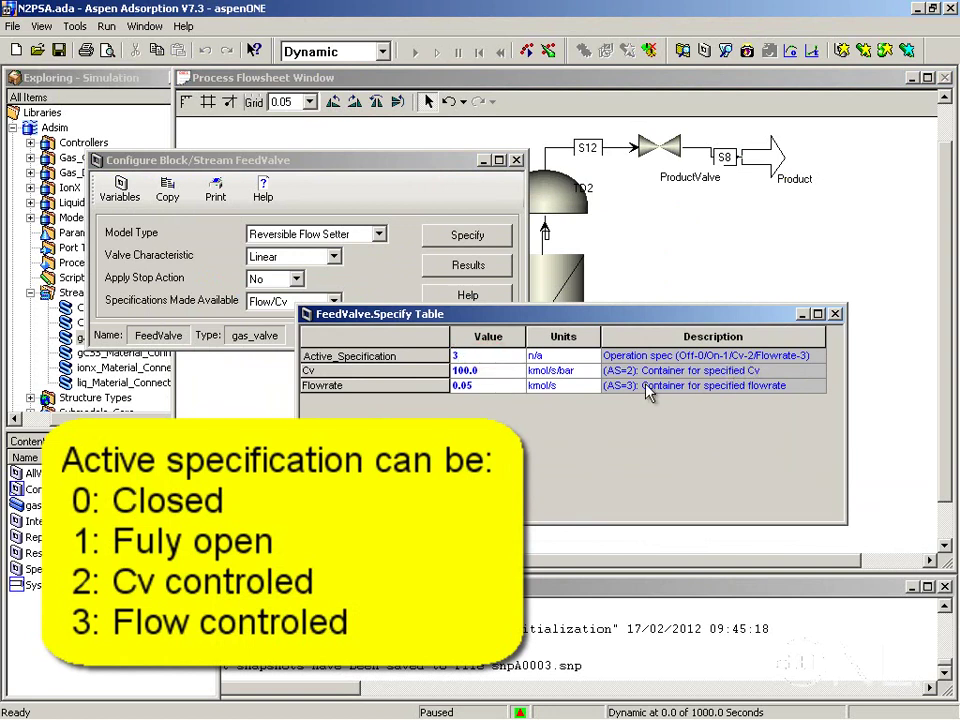
{"action": "left_click", "coordinate": [490, 385]}
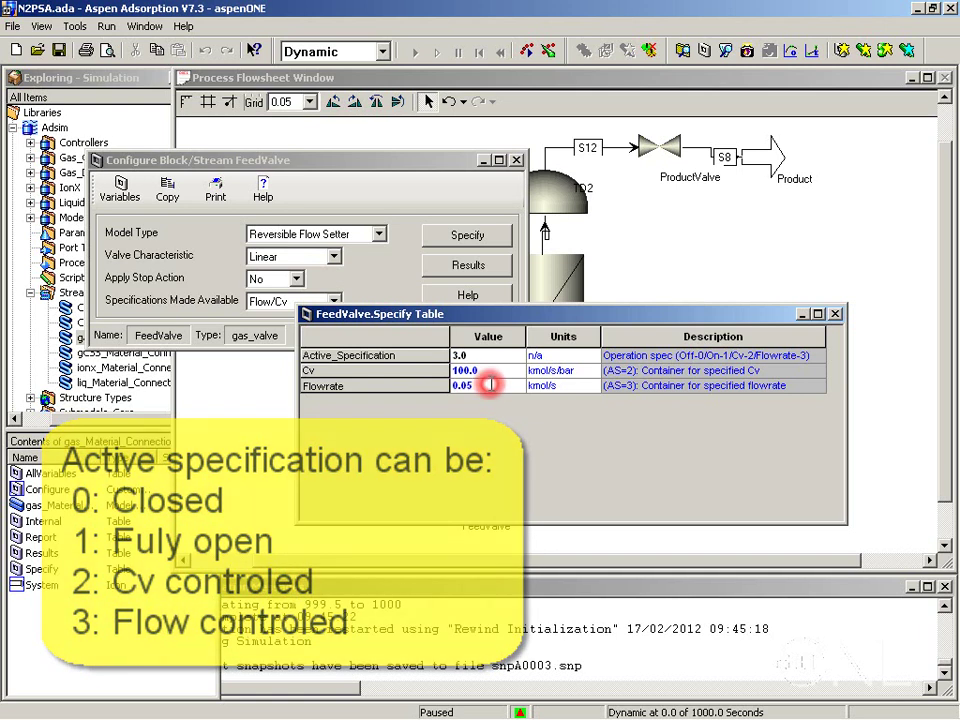
{"action": "double_click", "coordinate": [490, 385]}
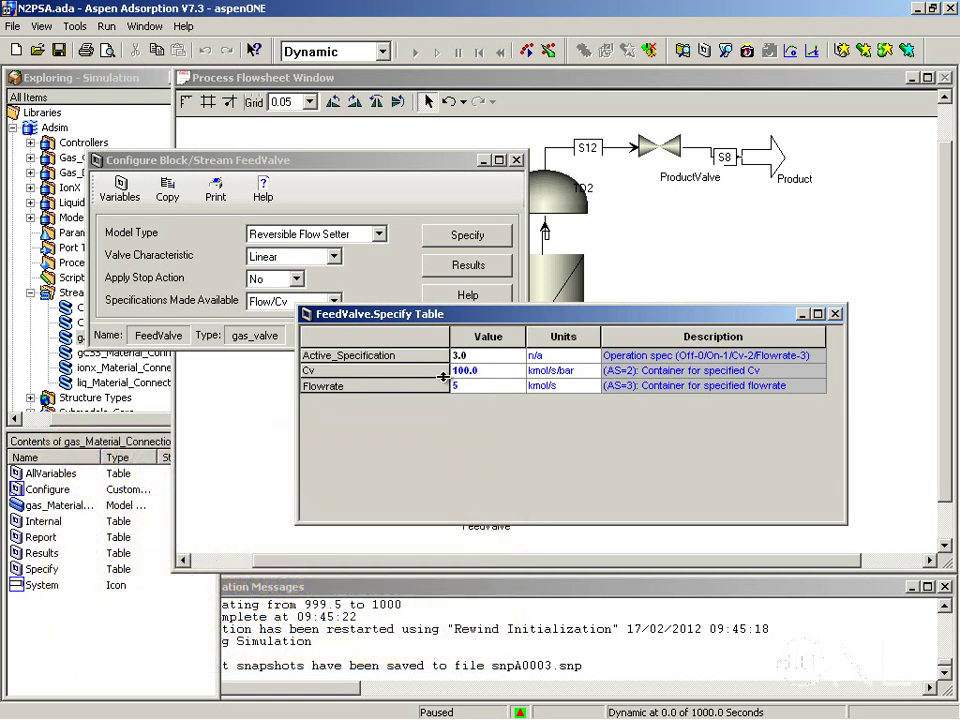
{"action": "type", "text": "5e-7"}
{"action": "key", "text": "Tab"}
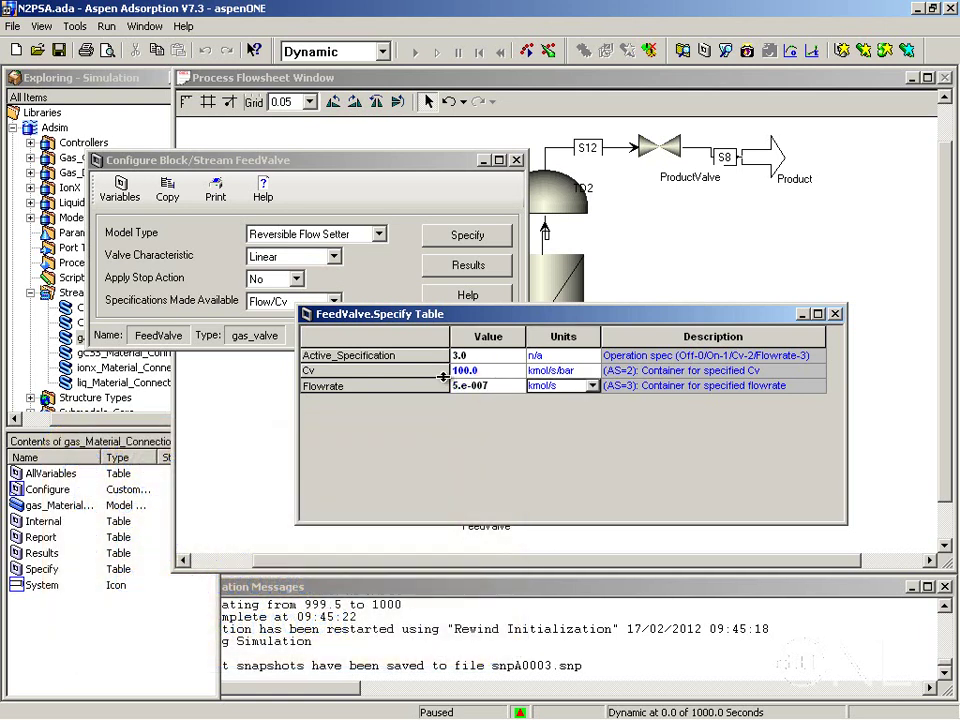
{"action": "left_click", "coordinate": [835, 314]}
{"action": "left_click", "coordinate": [516, 160]}
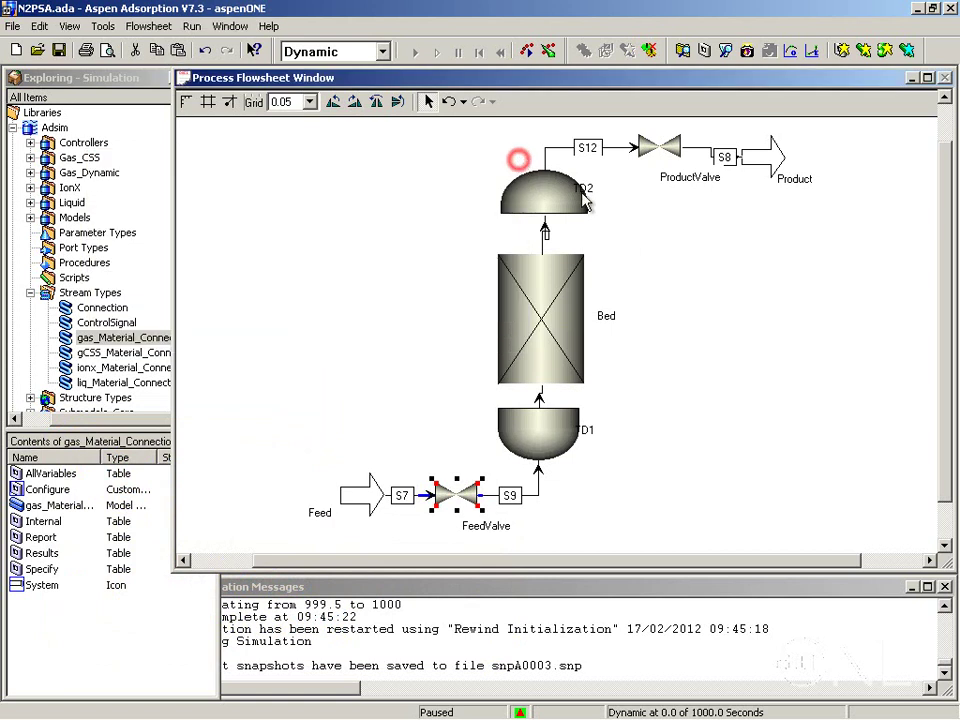
{"action": "double_click", "coordinate": [662, 149]}
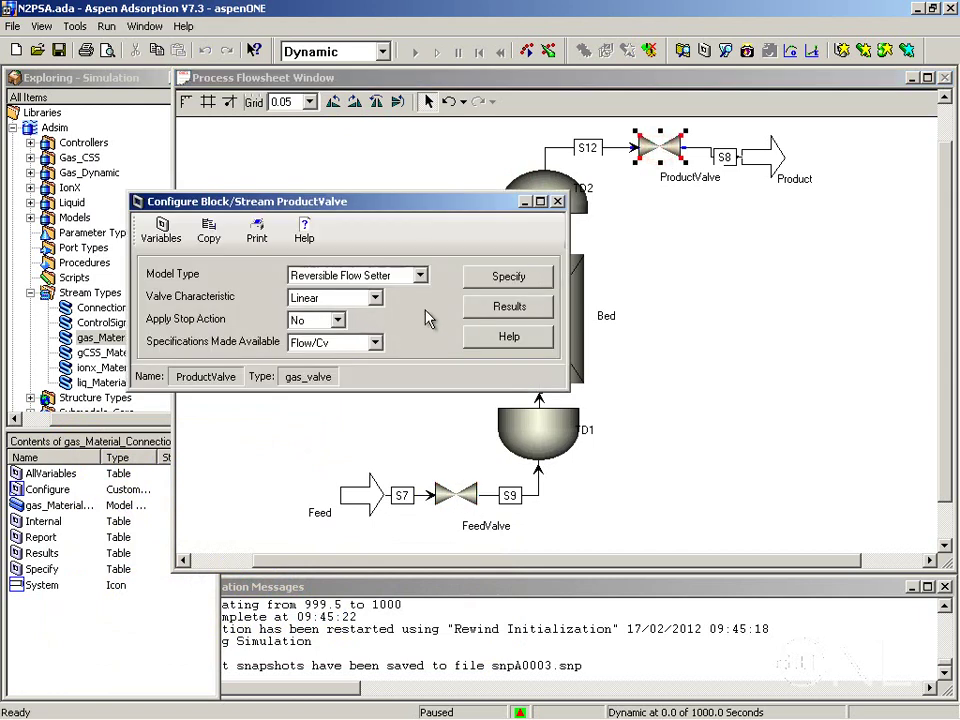
{"action": "left_click", "coordinate": [509, 277]}
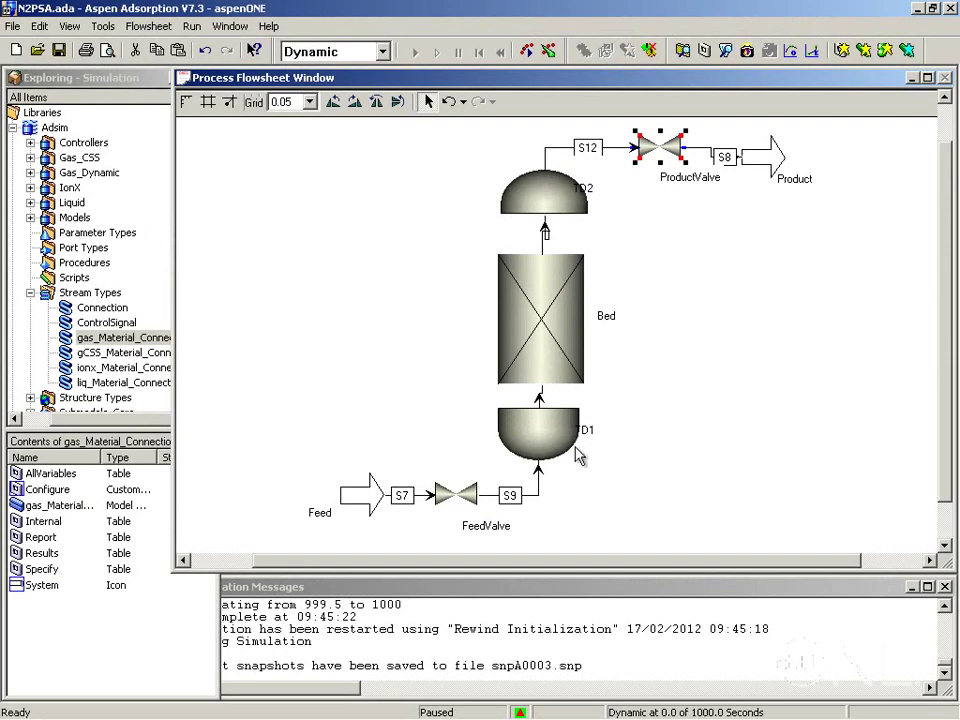
Step: Open TD1's configuration and check its Tank_Volume stays at the default 1.e-005 m3
{"action": "double_click", "coordinate": [530, 437]}
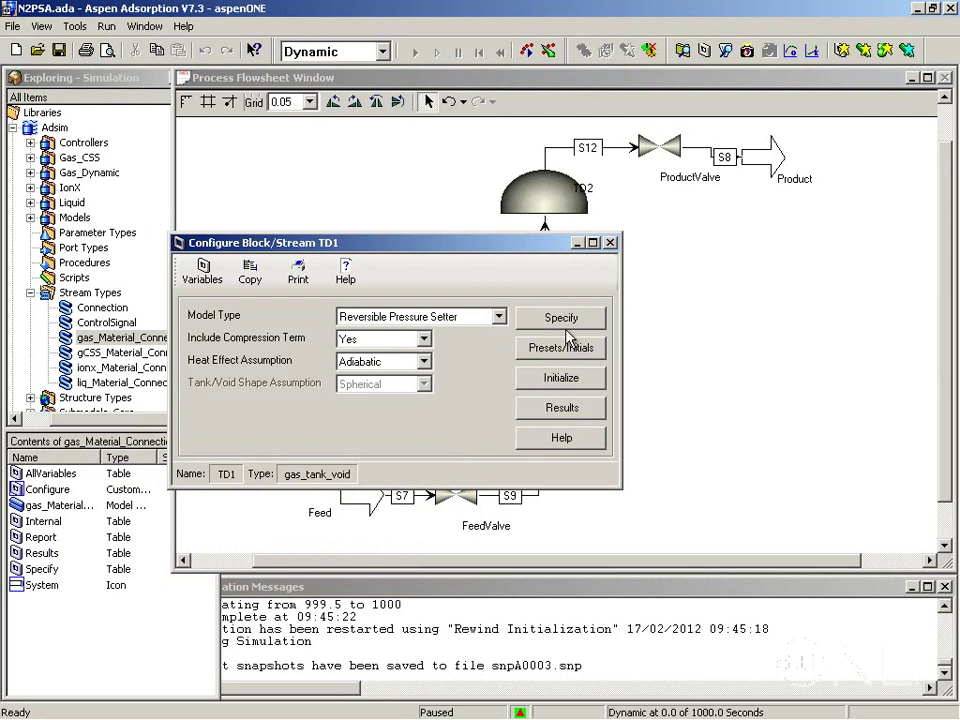
{"action": "left_click", "coordinate": [424, 362]}
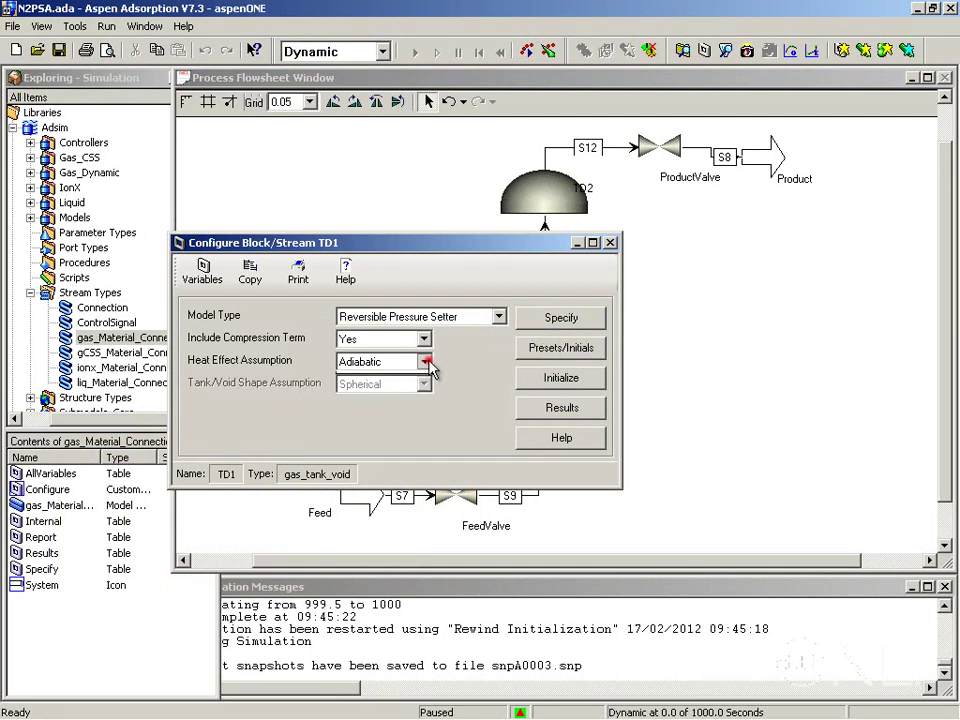
{"action": "left_click", "coordinate": [571, 322]}
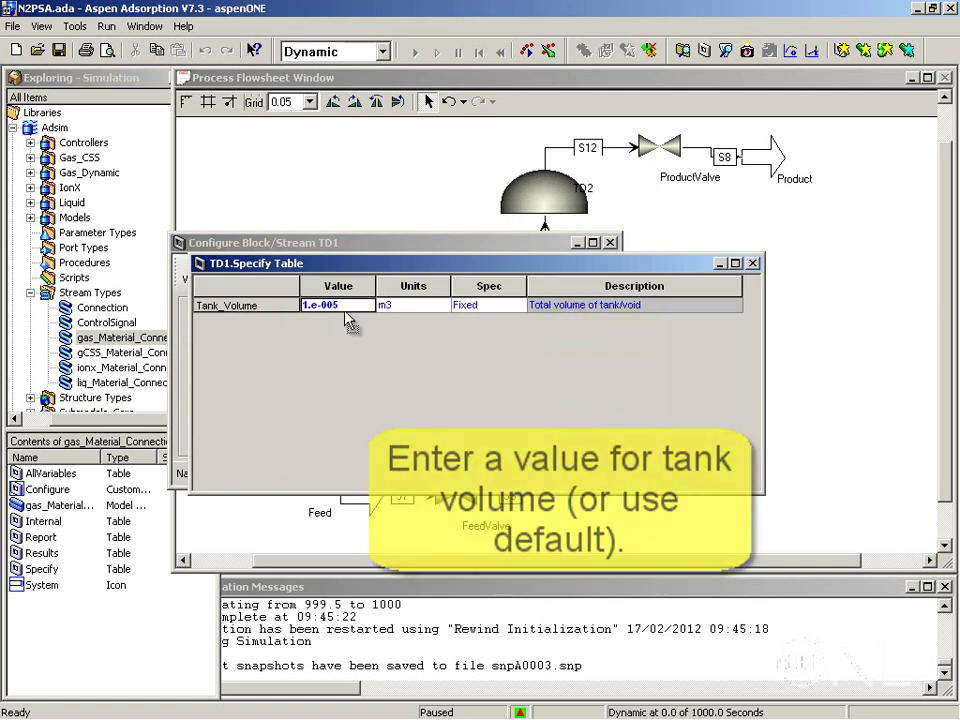
Step: In TD1's initials table, set the initial mole fractions to N2 = 1 and O2 = 0
{"action": "left_click", "coordinate": [752, 263]}
{"action": "left_click", "coordinate": [567, 349]}
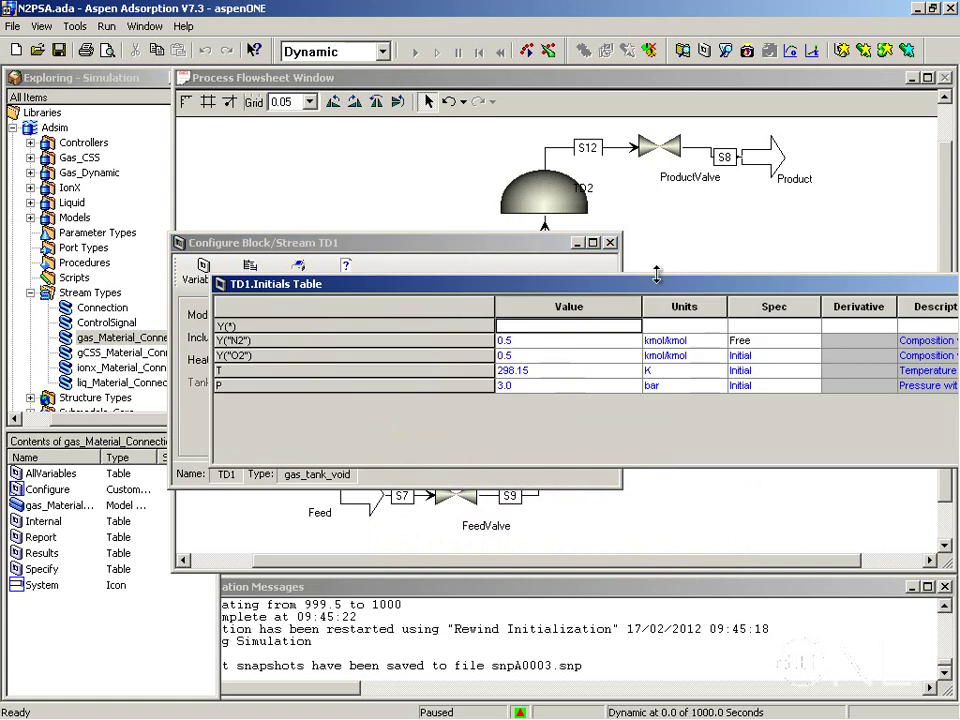
{"action": "left_click_drag", "start_coordinate": [690, 287], "coordinate": [499, 156]}
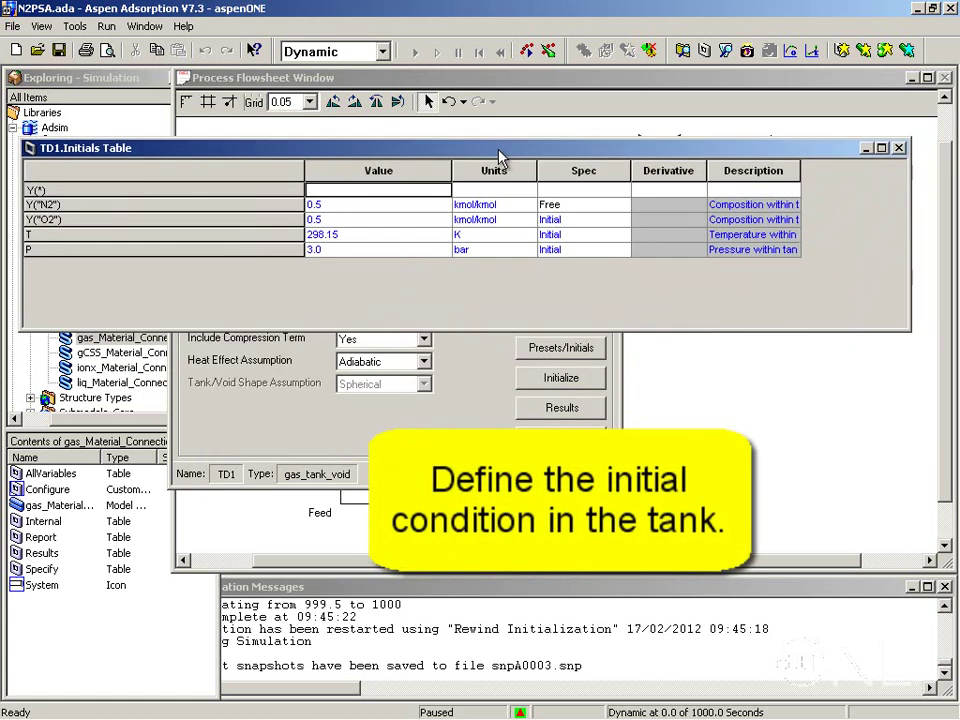
{"action": "left_click", "coordinate": [343, 205]}
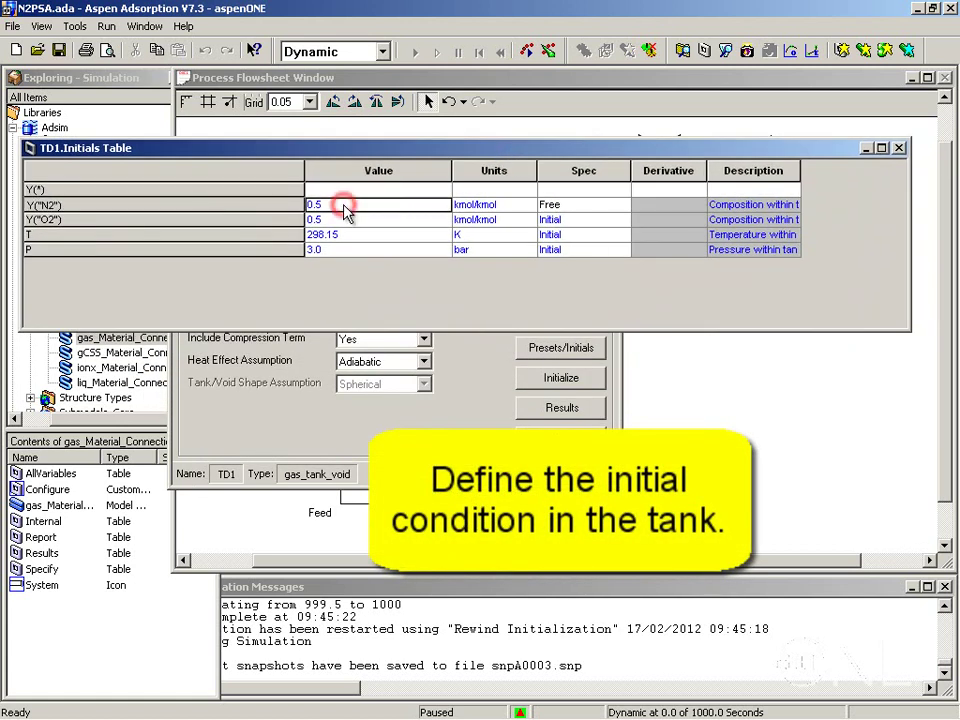
{"action": "type", "text": "1"}
{"action": "left_click", "coordinate": [343, 218]}
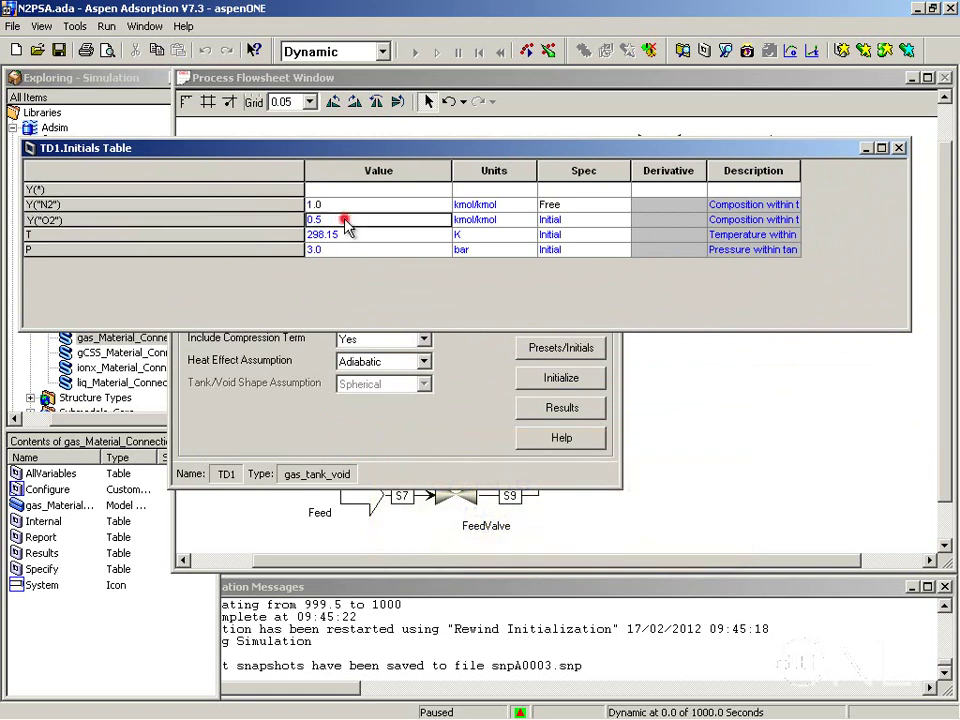
{"action": "type", "text": "0"}
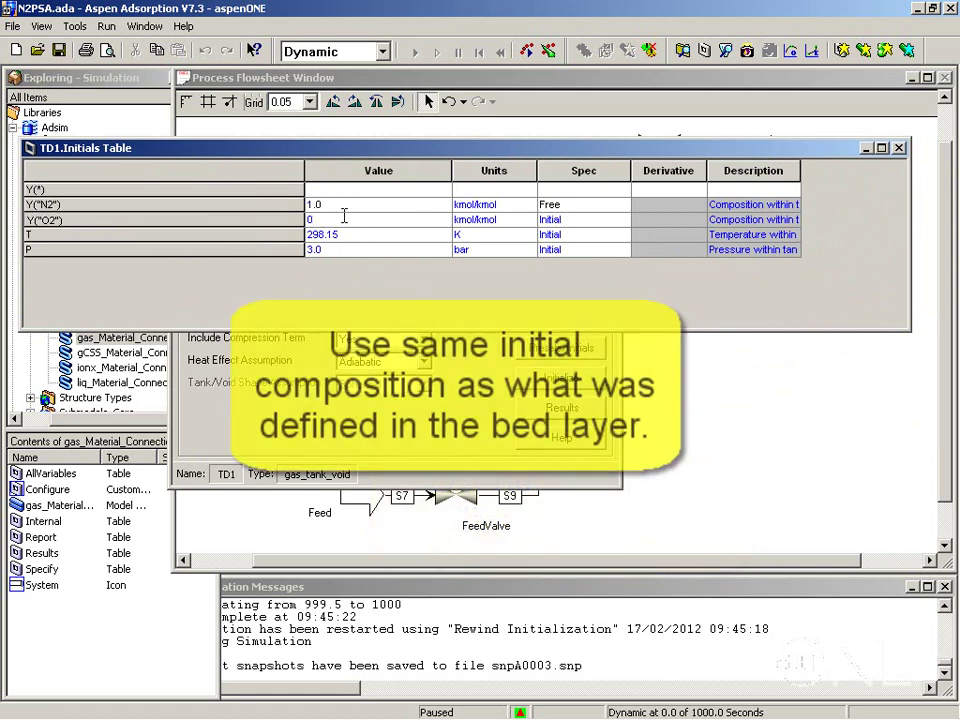
{"action": "key", "text": "Tab"}
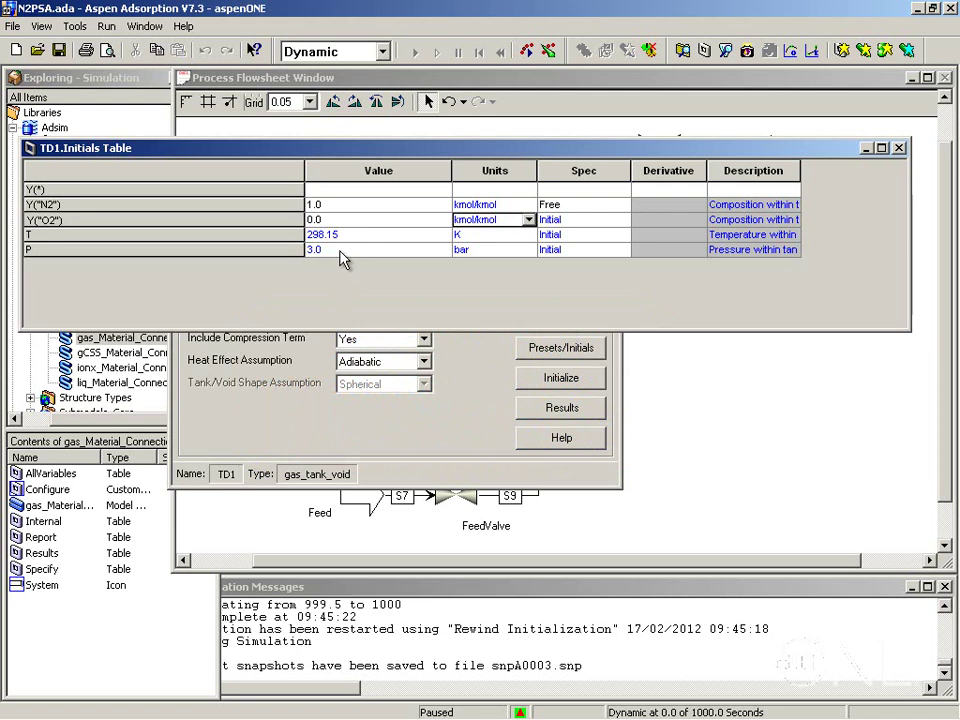
Step: Set TD1's initial pressure to 3 bar and initialize its holdups
{"action": "left_click", "coordinate": [340, 256]}
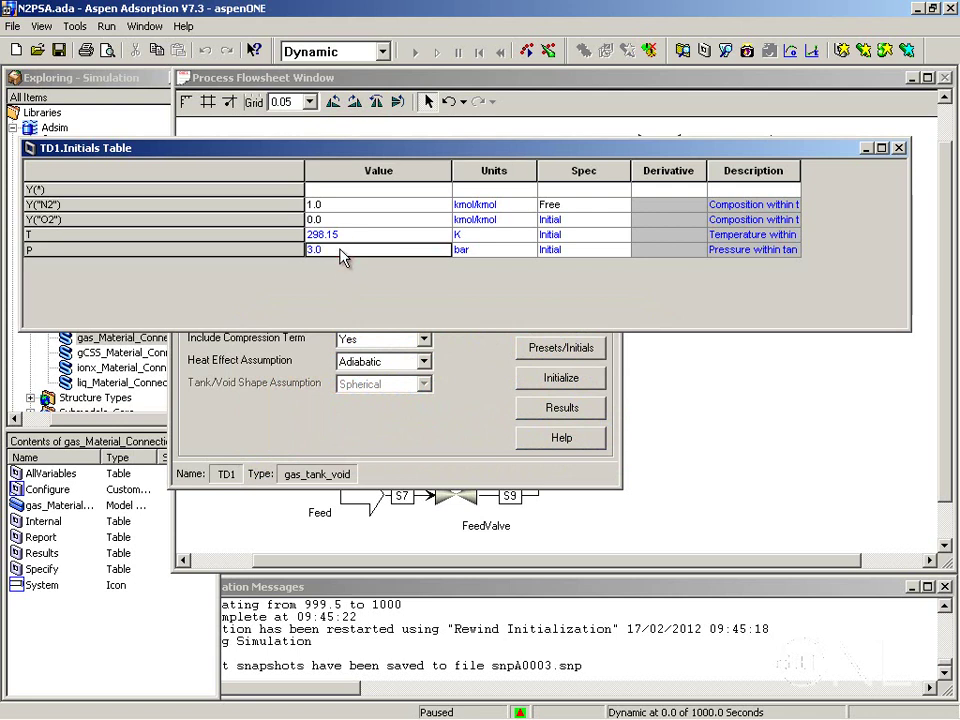
{"action": "type", "text": "3"}
{"action": "key", "text": "Tab"}
{"action": "left_click", "coordinate": [898, 147]}
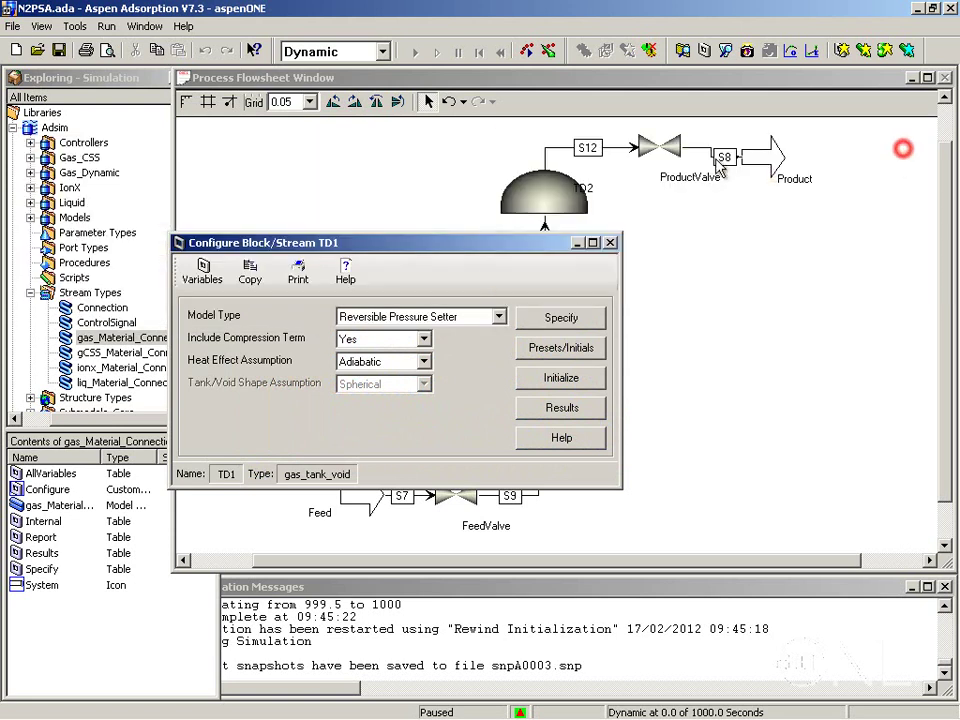
{"action": "left_click", "coordinate": [557, 385]}
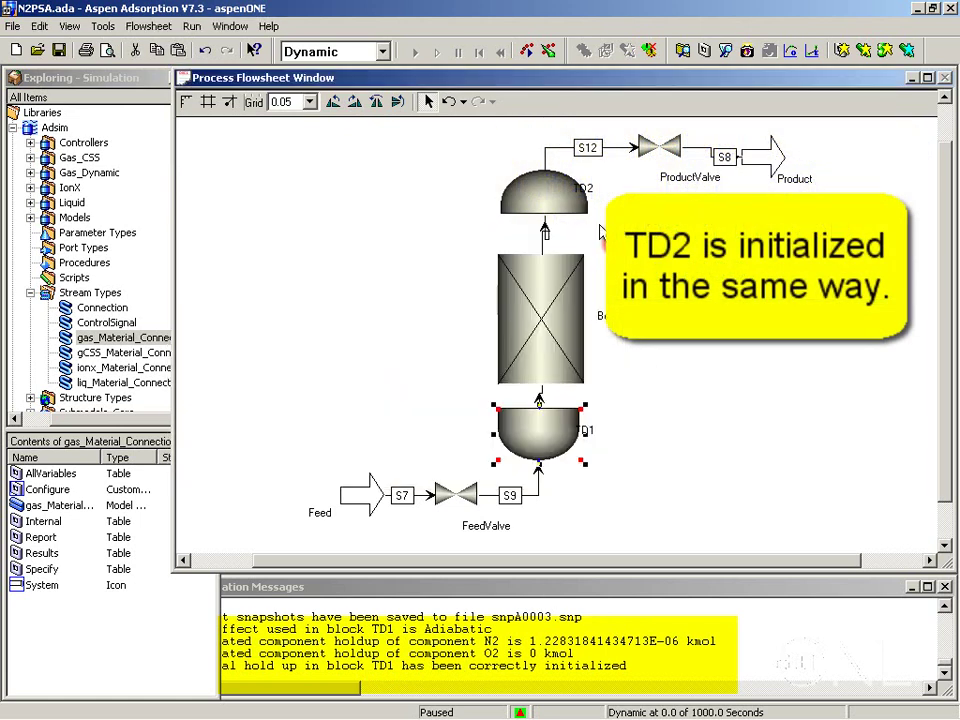
Step: Run Flowsheet Check & Initial, confirming the reset of adsorbent layer states
{"action": "left_click", "coordinate": [140, 26]}
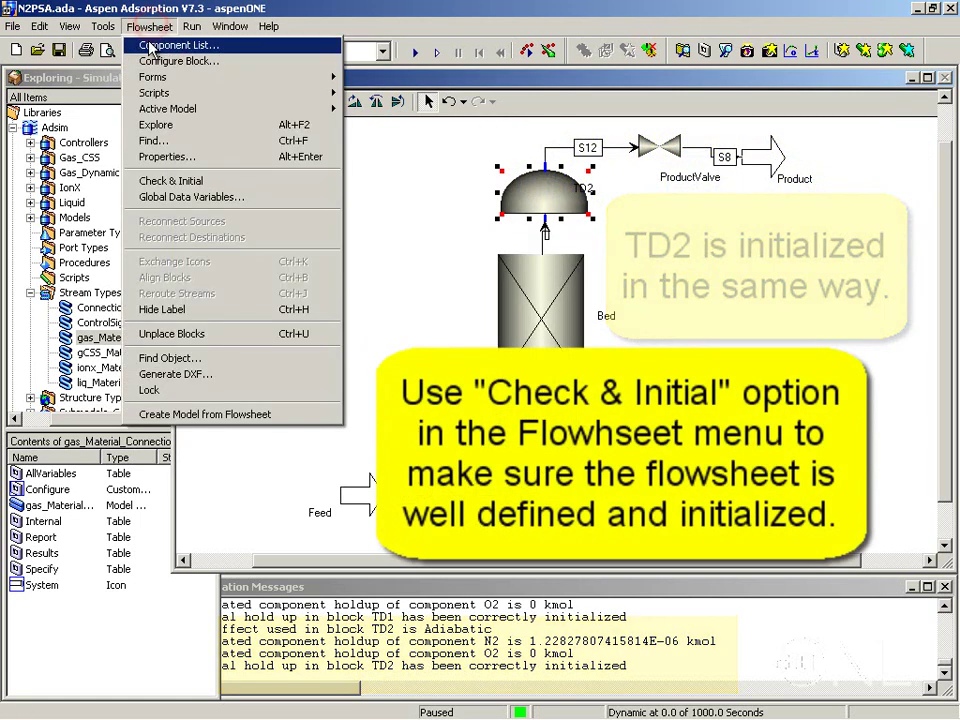
{"action": "left_click", "coordinate": [112, 182]}
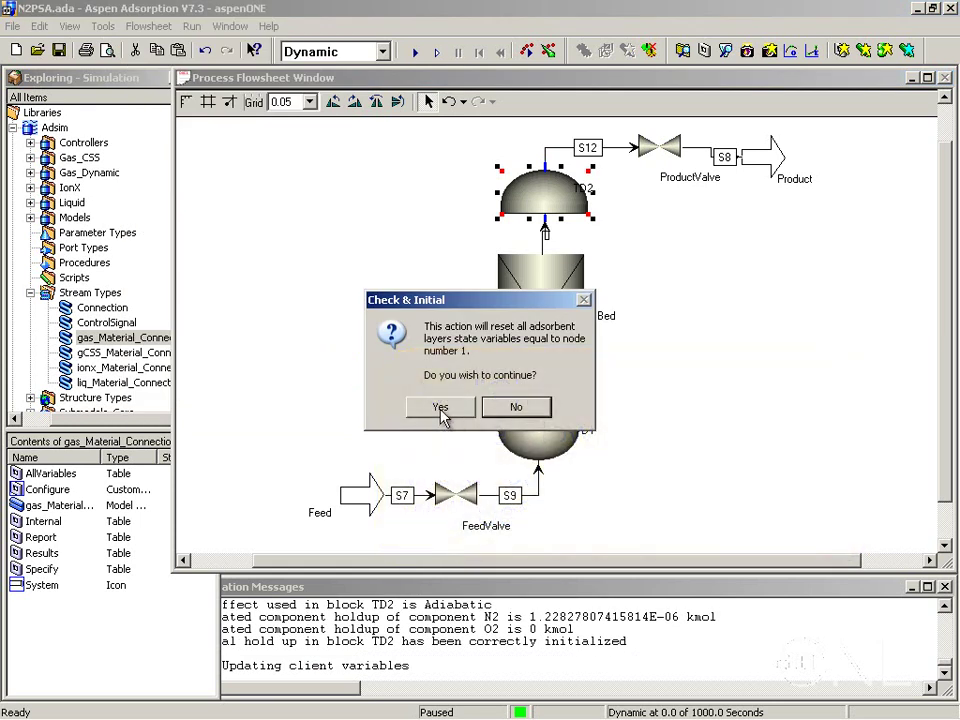
{"action": "left_click", "coordinate": [440, 408]}
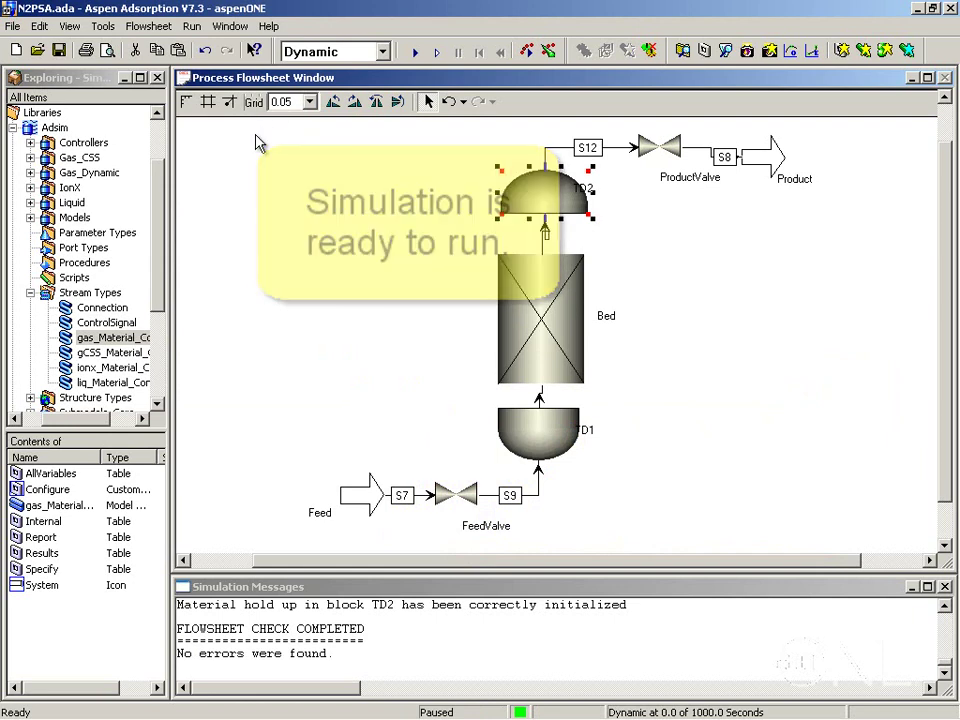
Step: Open the compprofile and outletcompositions plots from the Flowsheet folder in Explorer
{"action": "left_click", "coordinate": [45, 172]}
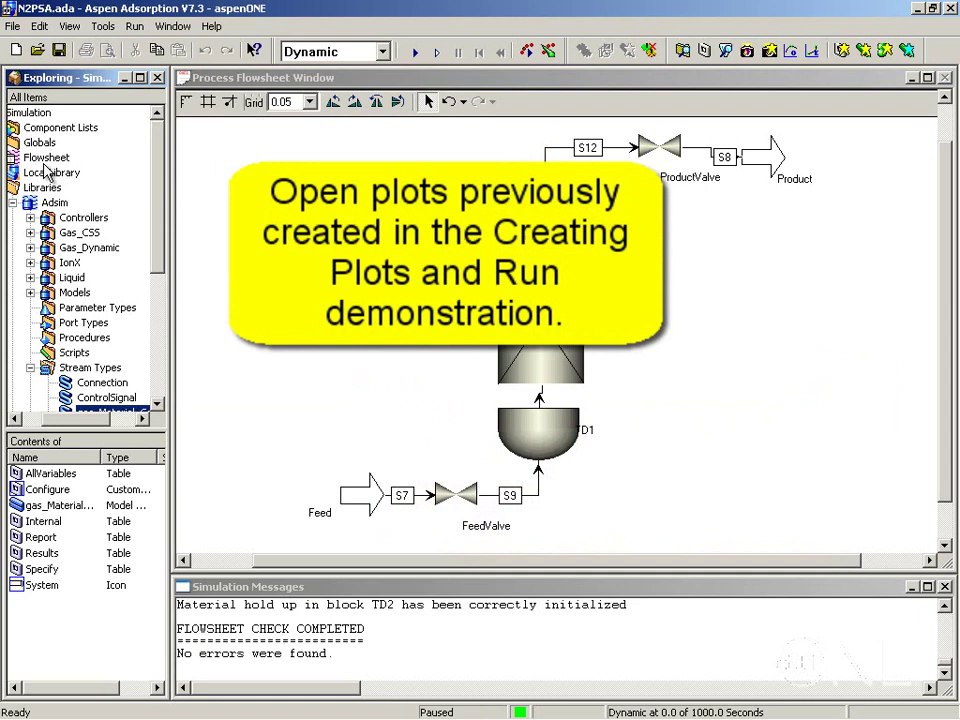
{"action": "left_click", "coordinate": [46, 157]}
{"action": "double_click", "coordinate": [45, 537]}
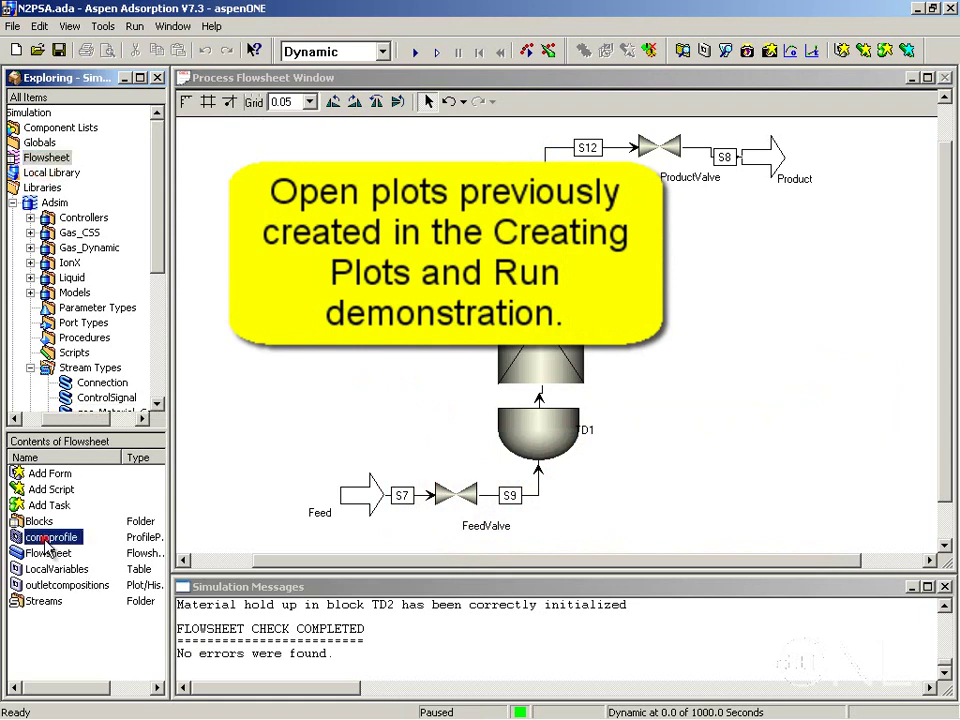
{"action": "double_click", "coordinate": [60, 585]}
{"action": "left_click_drag", "start_coordinate": [284, 212], "coordinate": [285, 92]}
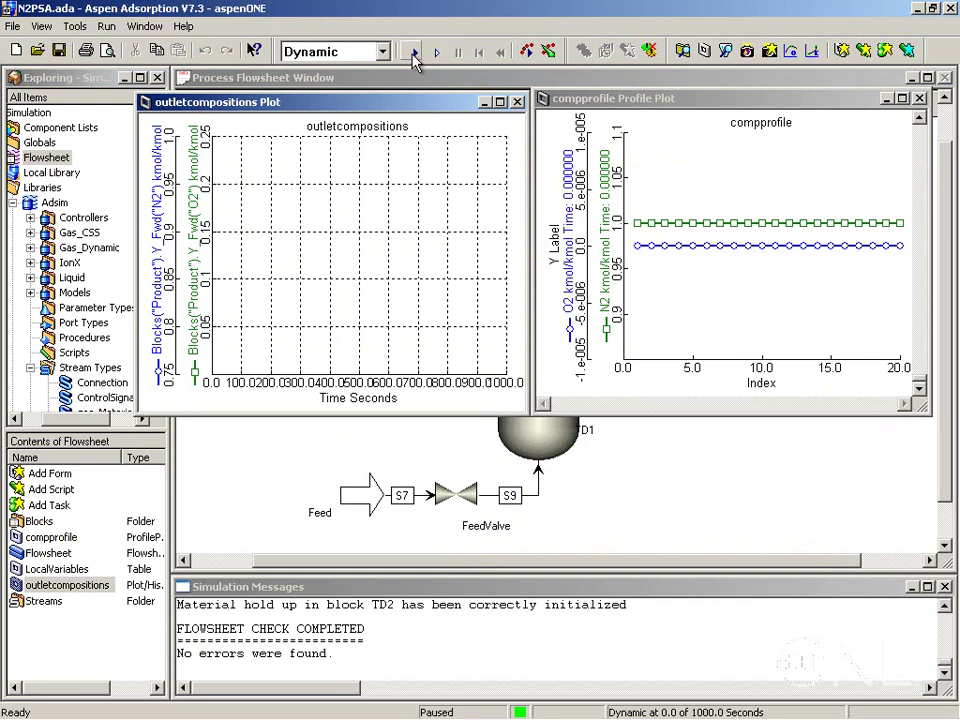
Step: Run the simulation to 1000 s, rewind to time zero, and save N2PSA.ada
{"action": "left_click", "coordinate": [412, 53]}
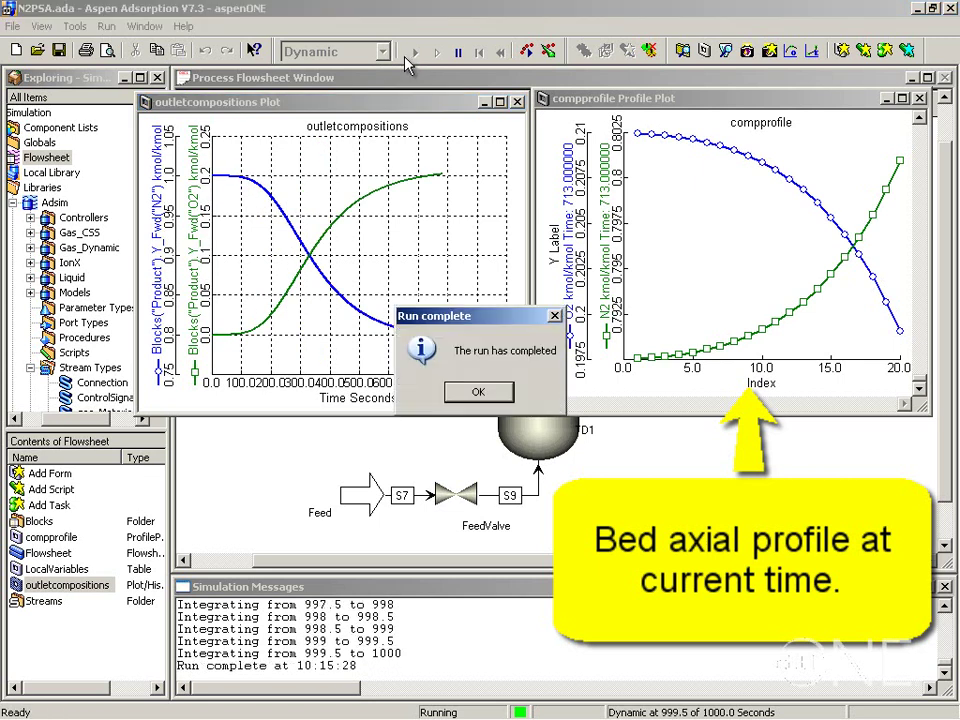
{"action": "left_click", "coordinate": [490, 392]}
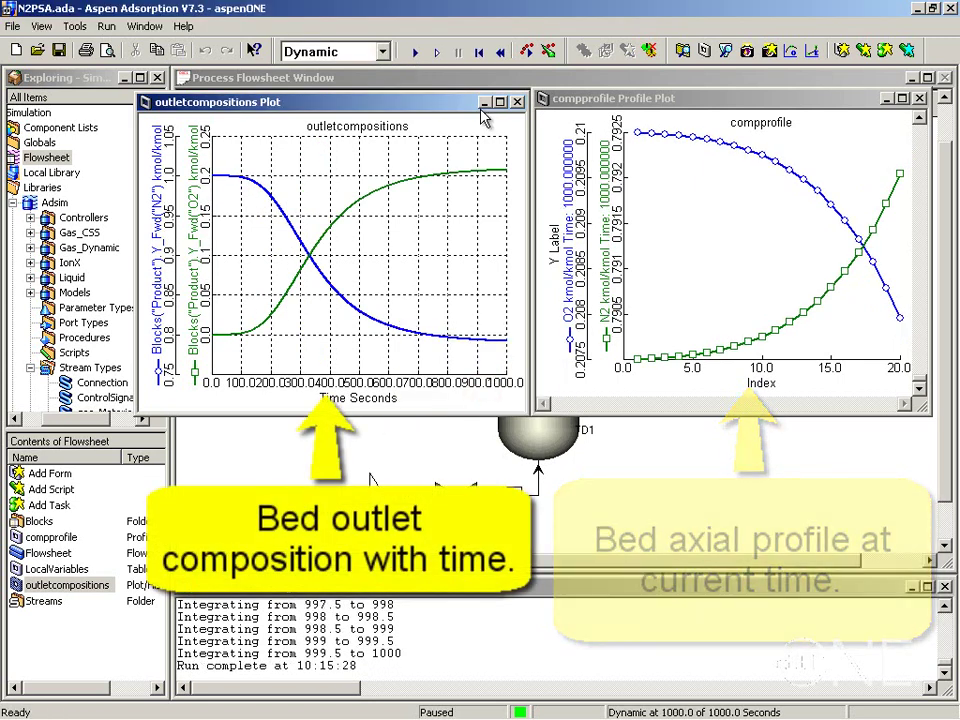
{"action": "left_click", "coordinate": [480, 53]}
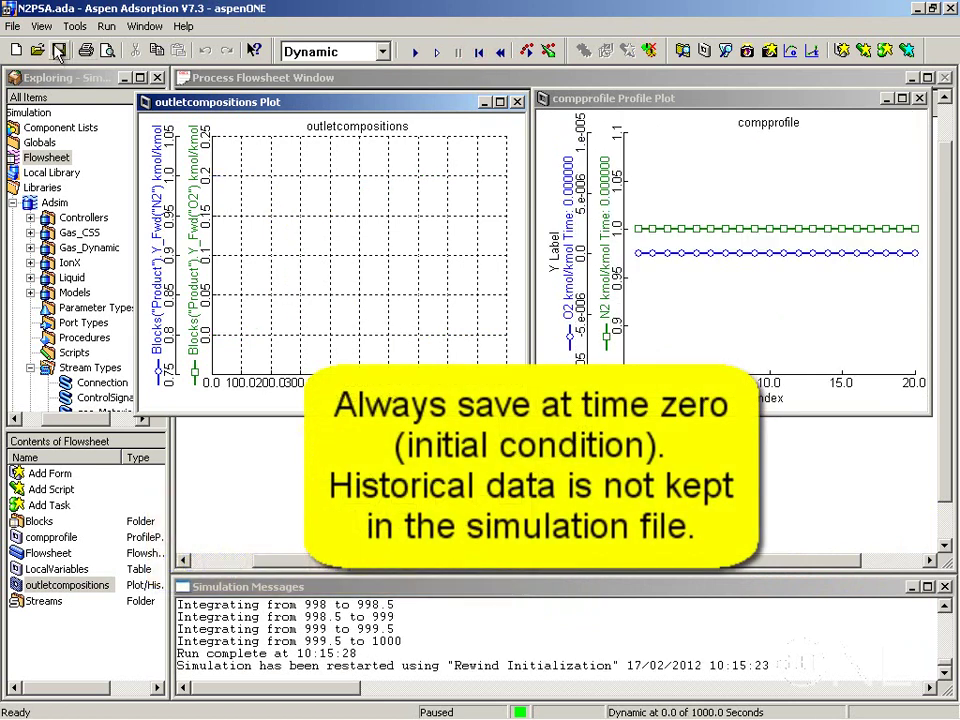
{"action": "left_click", "coordinate": [59, 52]}
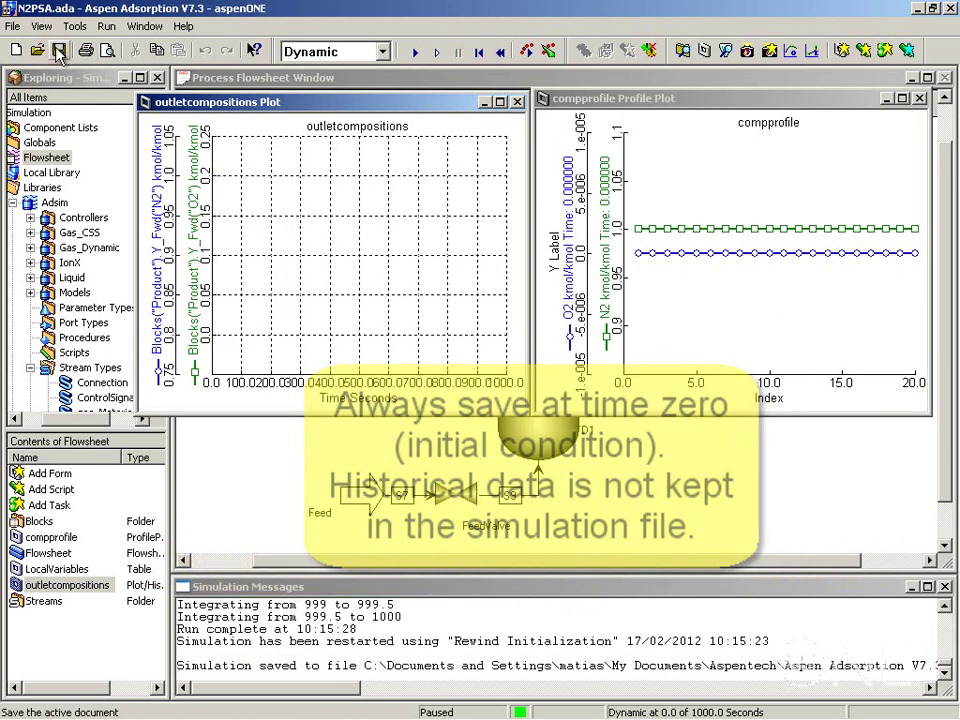